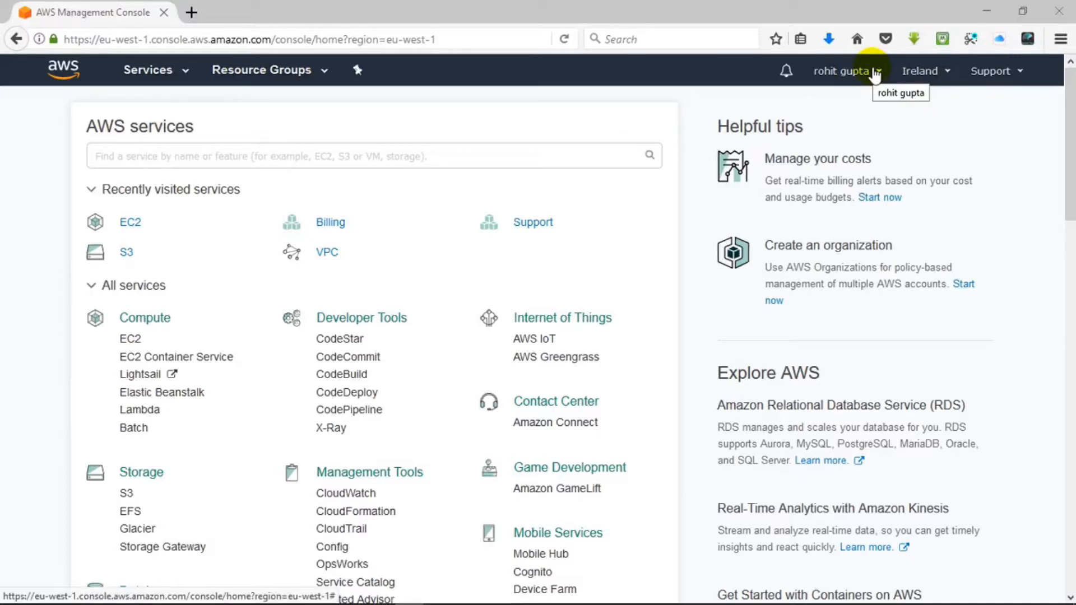
# Open the EC2 service and start launching a new instance
pyautogui.click(130, 223)
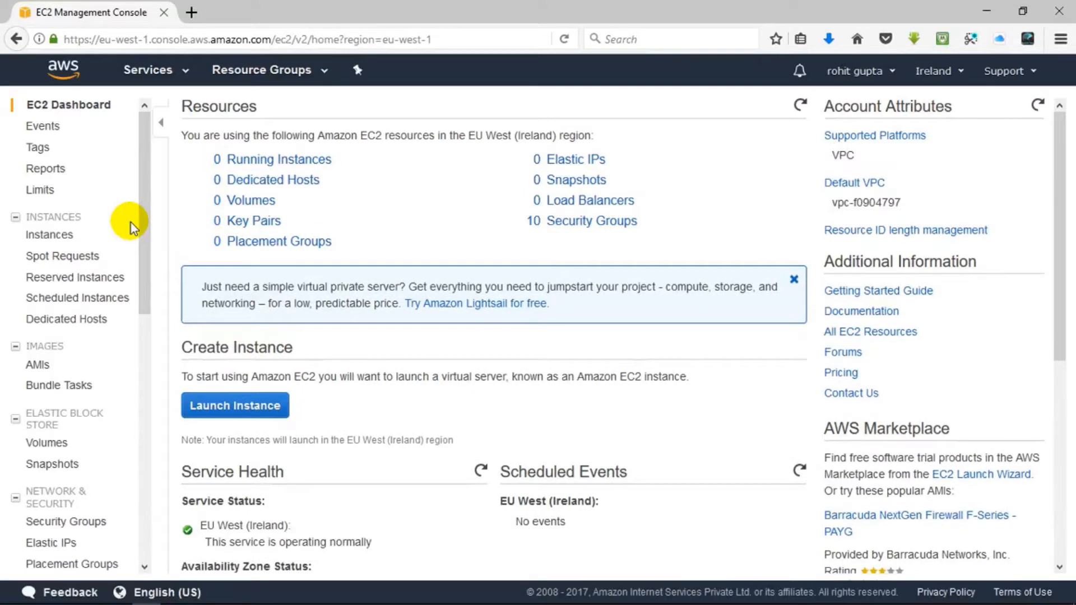
pyautogui.click(201, 402)
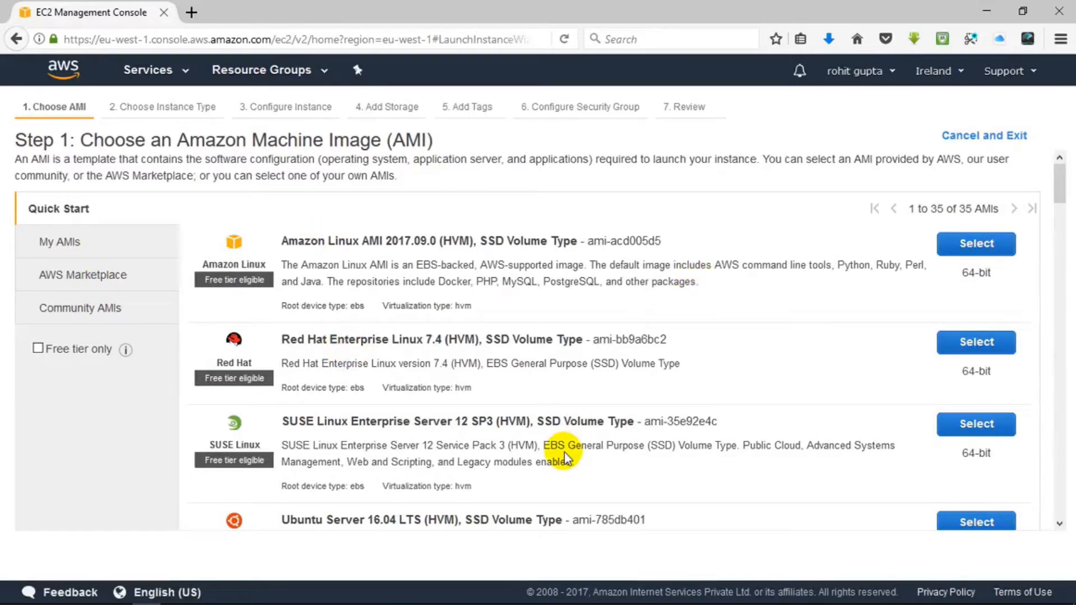
pyautogui.moveTo(1059, 191)
pyautogui.mouseDown()
pyautogui.moveTo(1064, 356)
pyautogui.moveTo(1064, 182)
pyautogui.mouseUp()
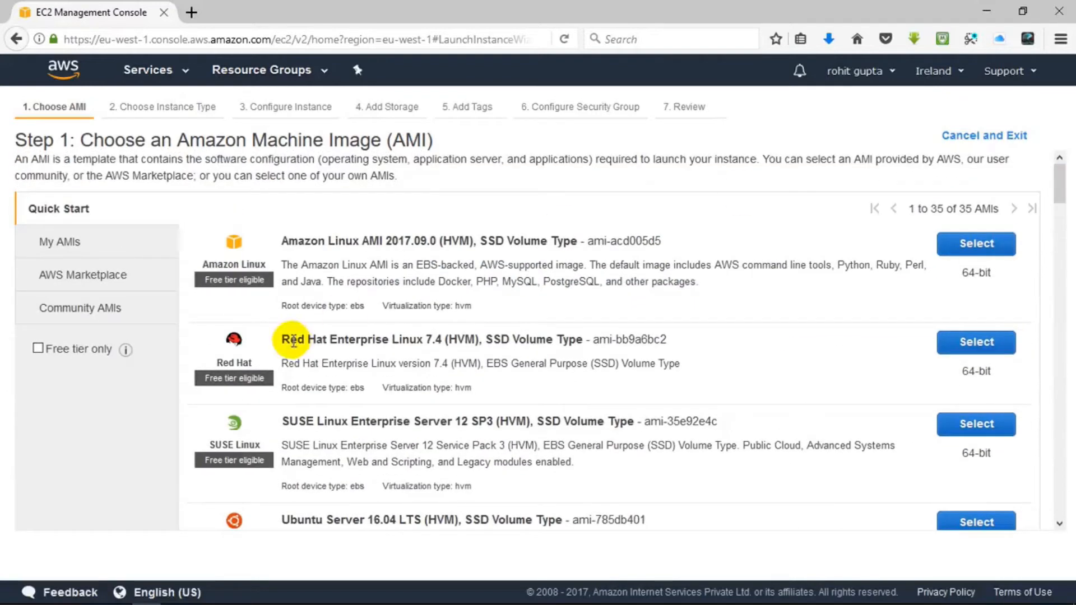
# Search the community AMIs for OL7 and select the OL7.3-x86_64-HVM-2016-11-09 image
pyautogui.click(84, 306)
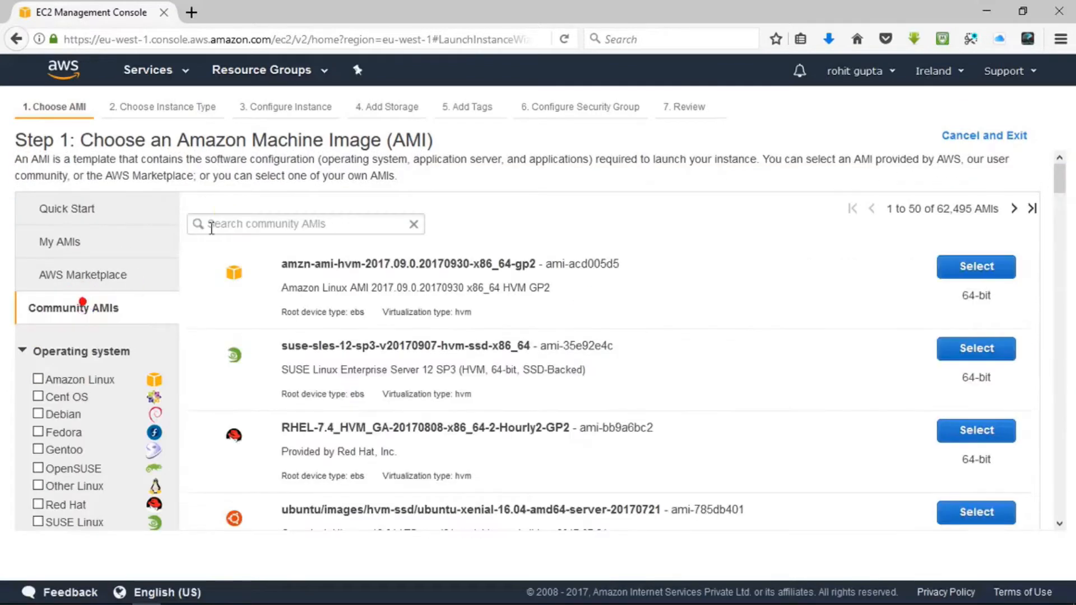
pyautogui.click(235, 222)
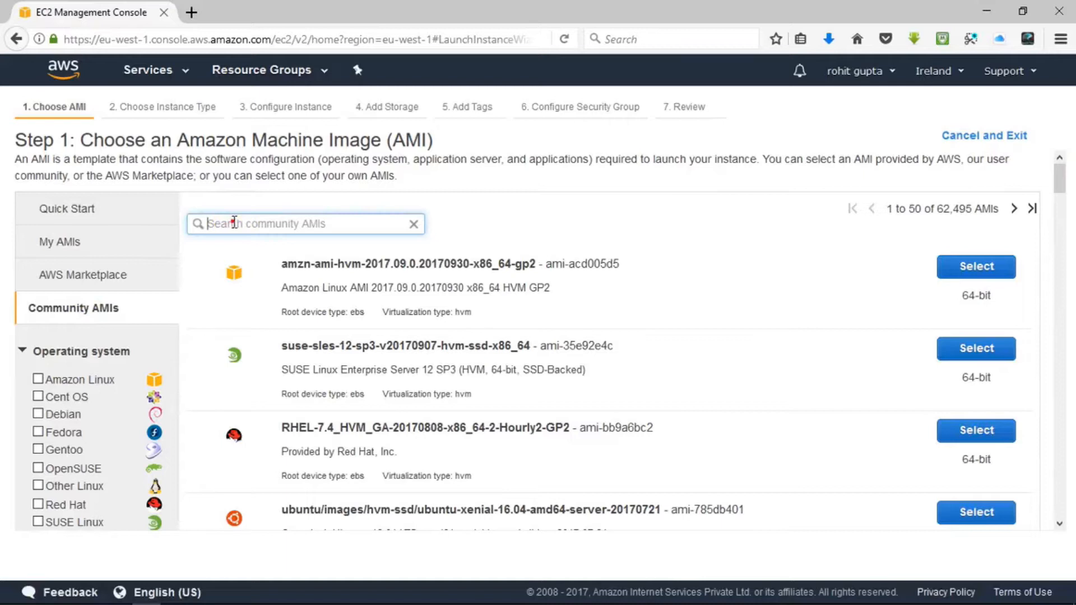
pyautogui.write('OL')
pyautogui.click(235, 222)
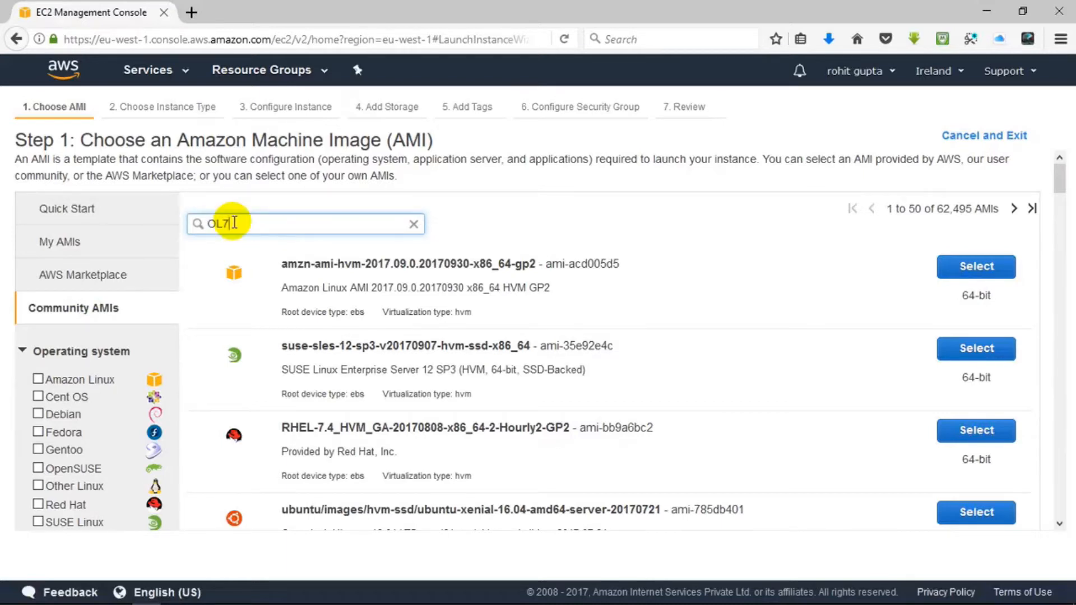
pyautogui.press('Return')
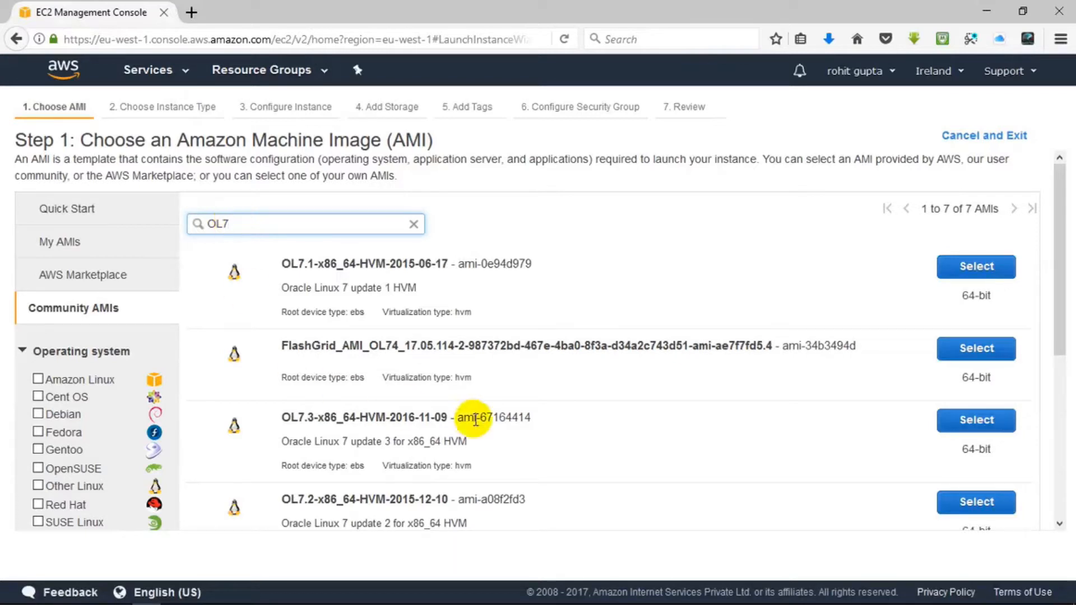
pyautogui.click(975, 421)
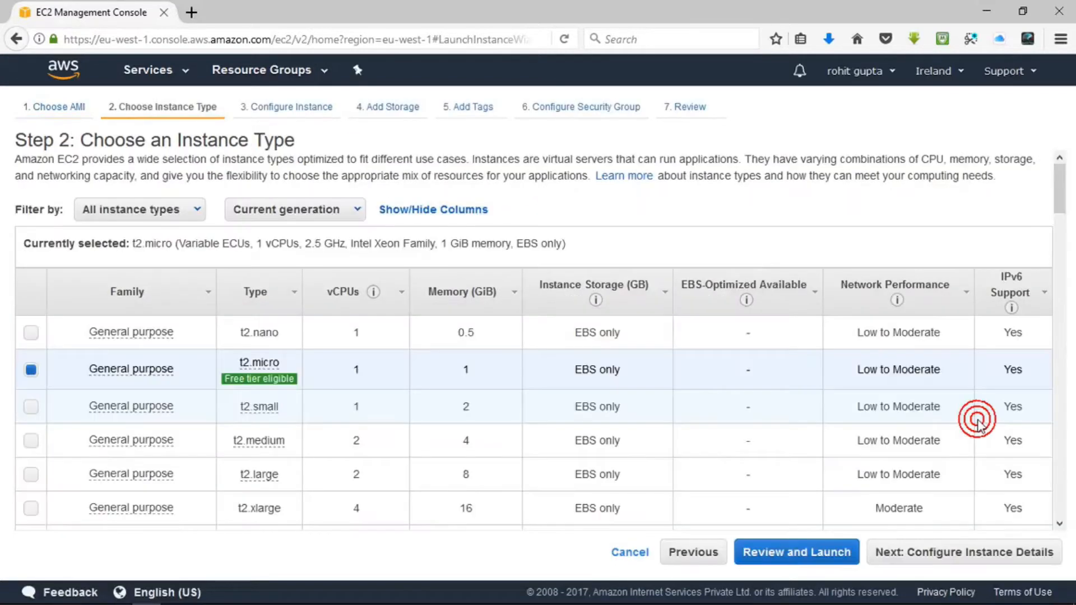
# Keep the t2.micro instance type, set Auto-assign Public IP to Enable in the instance details, and continue to storage
pyautogui.moveTo(318, 390)
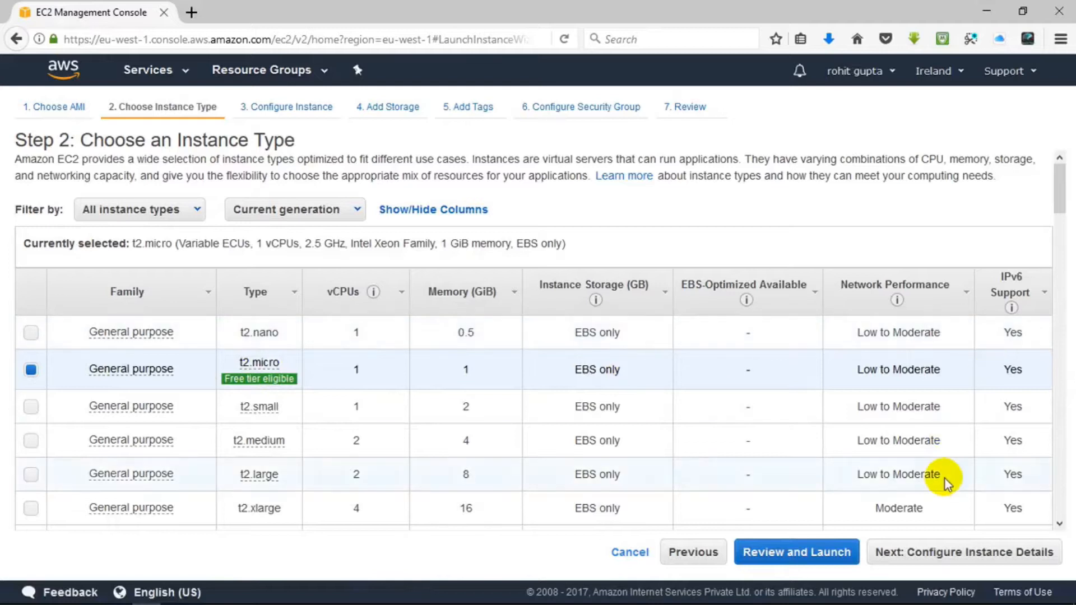
pyautogui.click(956, 552)
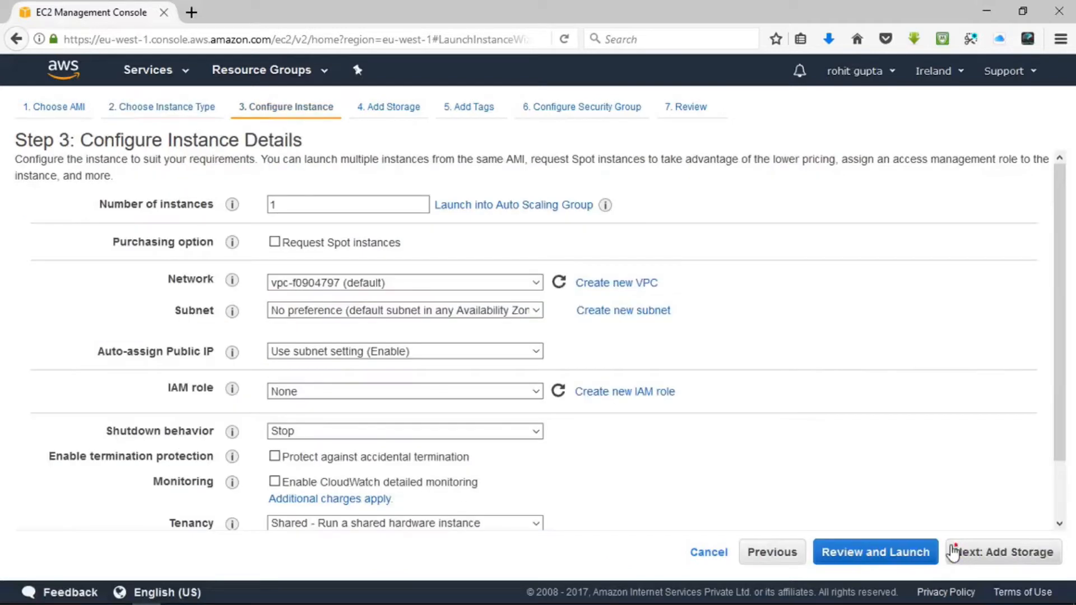
pyautogui.click(341, 279)
pyautogui.click(341, 279)
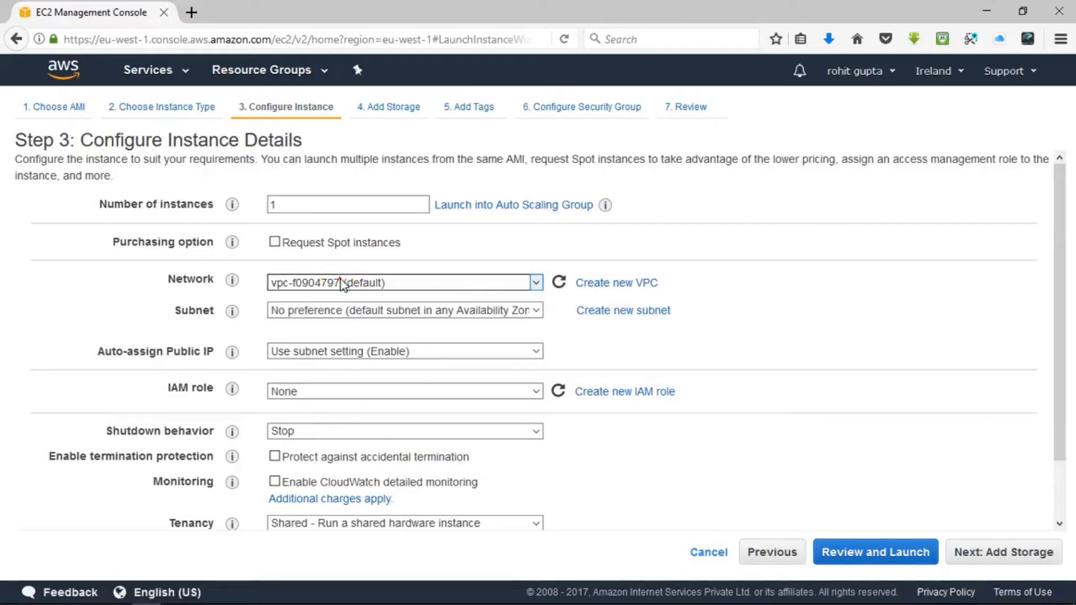
pyautogui.click(341, 309)
pyautogui.click(341, 310)
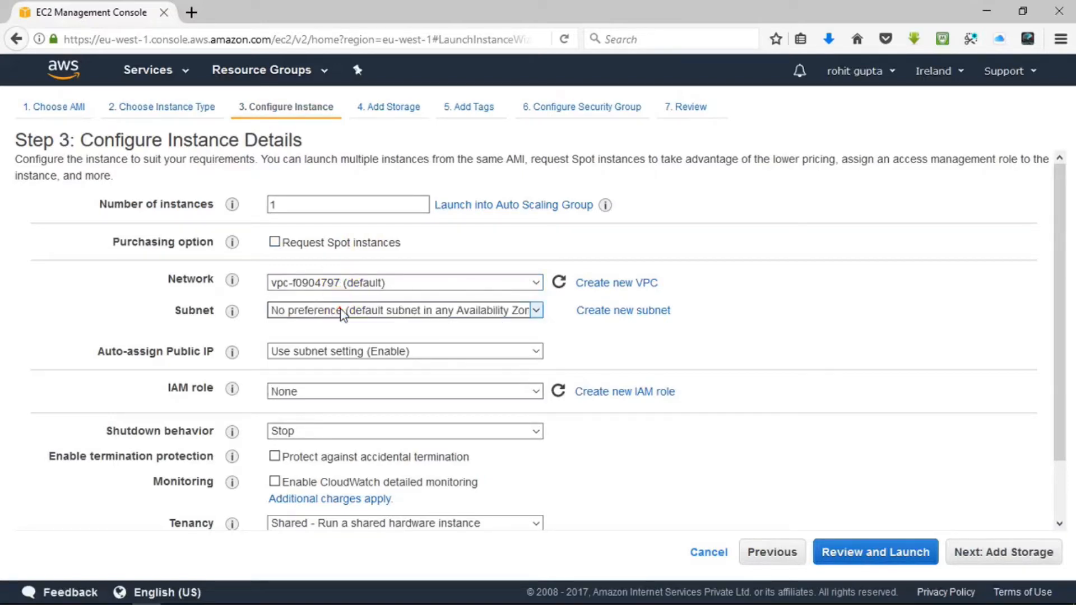
pyautogui.click(339, 352)
pyautogui.click(331, 389)
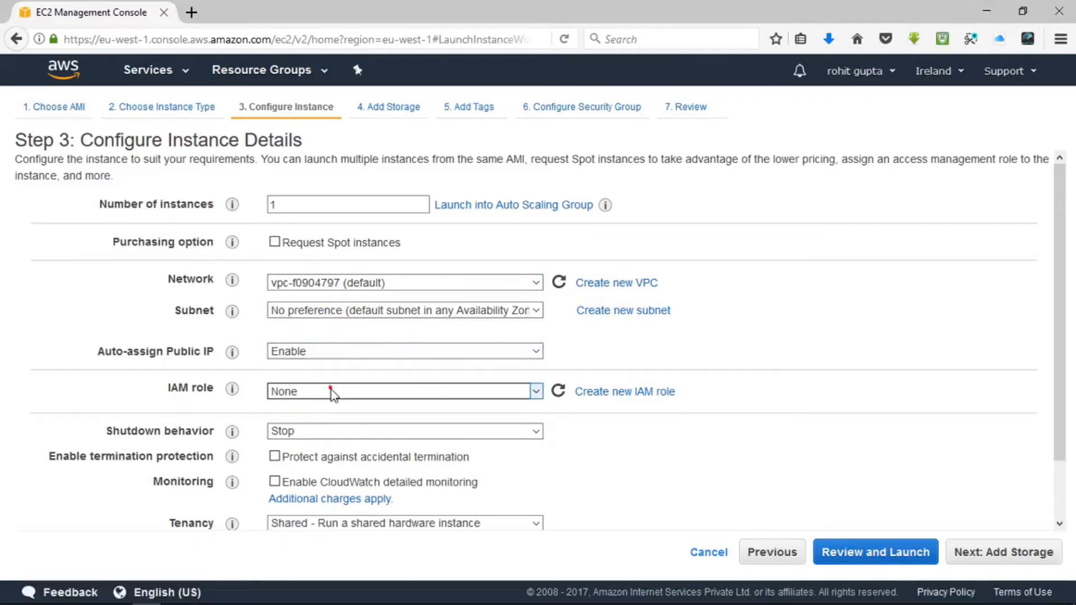
pyautogui.click(985, 568)
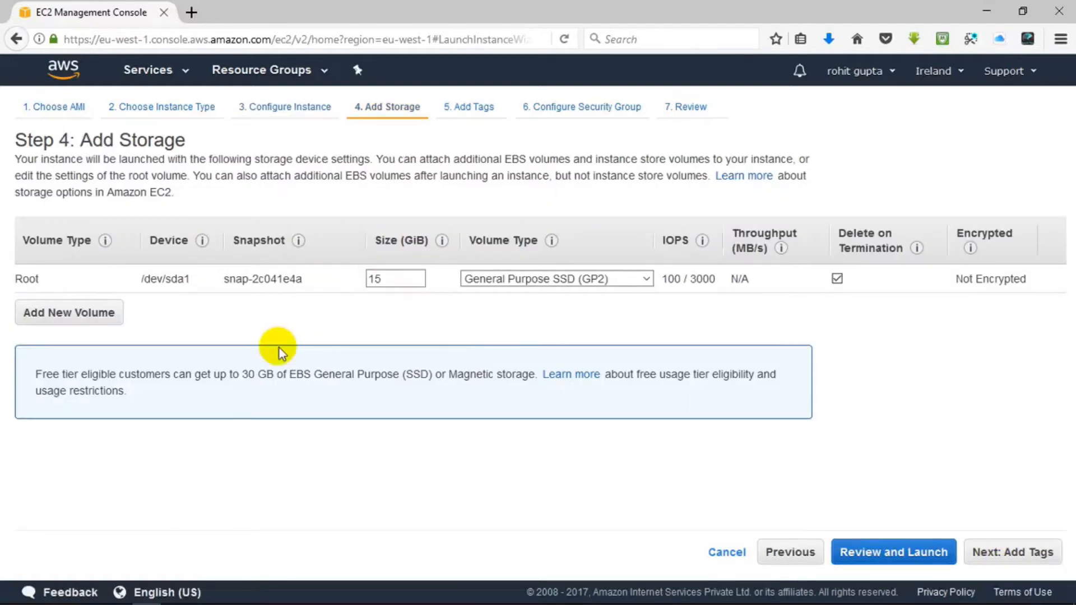
# Set the root volume's size to 30 GiB and continue to the tags
pyautogui.doubleClick(393, 280)
pyautogui.doubleClick(394, 280)
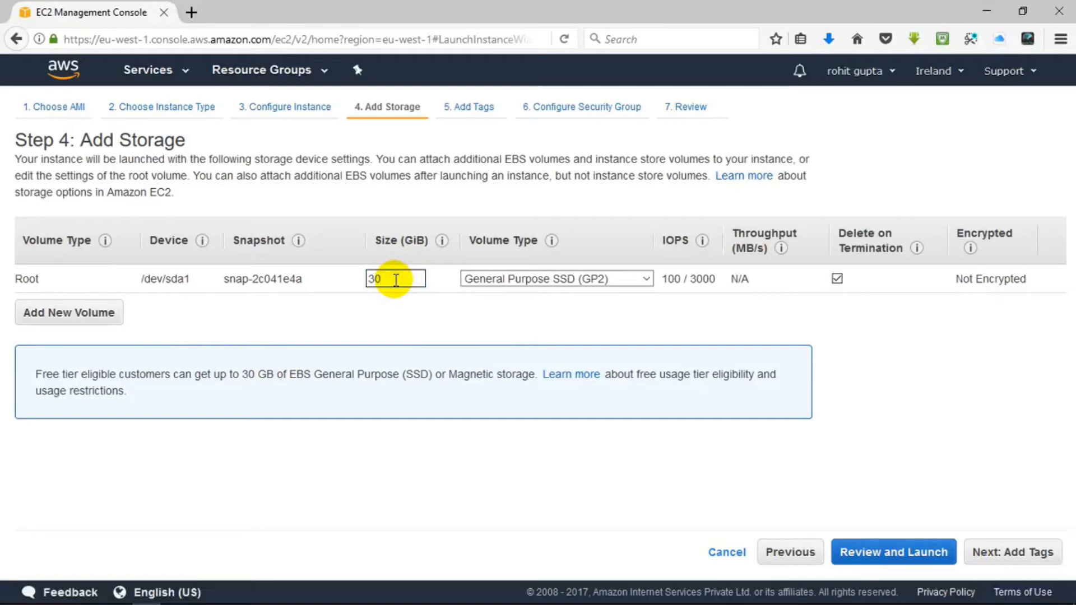
pyautogui.click(987, 544)
# Add a tag with the key Name and the value Oracle
pyautogui.click(45, 360)
pyautogui.click(88, 263)
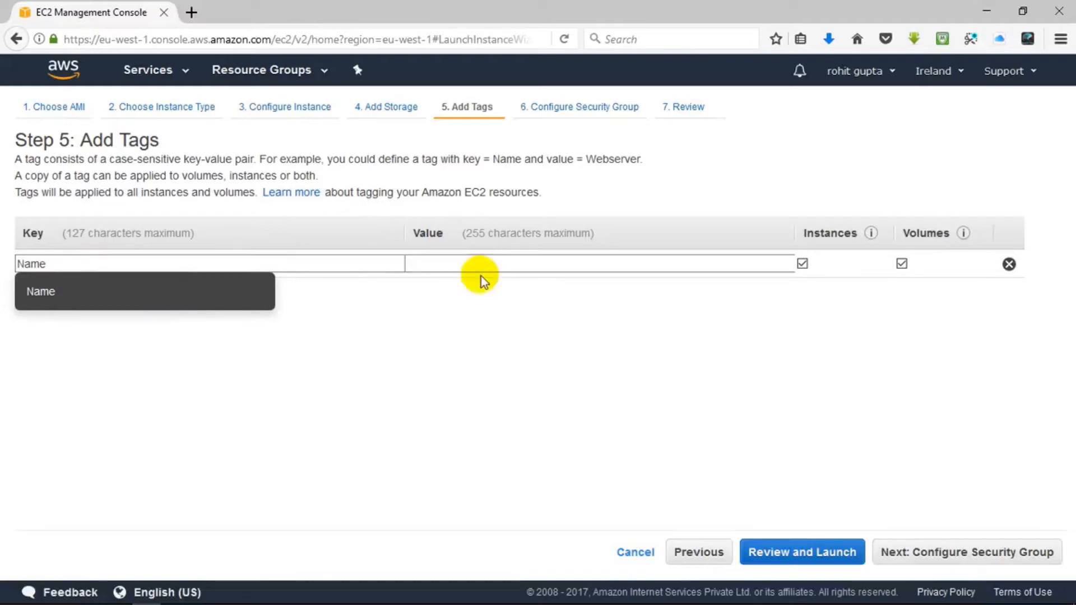
pyautogui.click(43, 293)
pyautogui.click(511, 257)
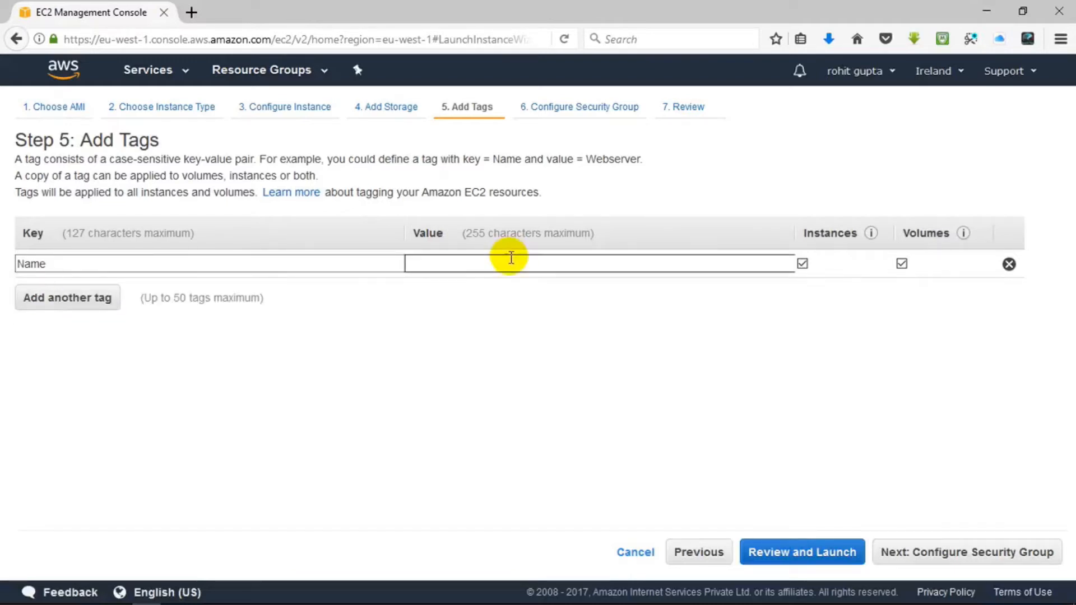
pyautogui.write('Orac')
pyautogui.click(508, 262)
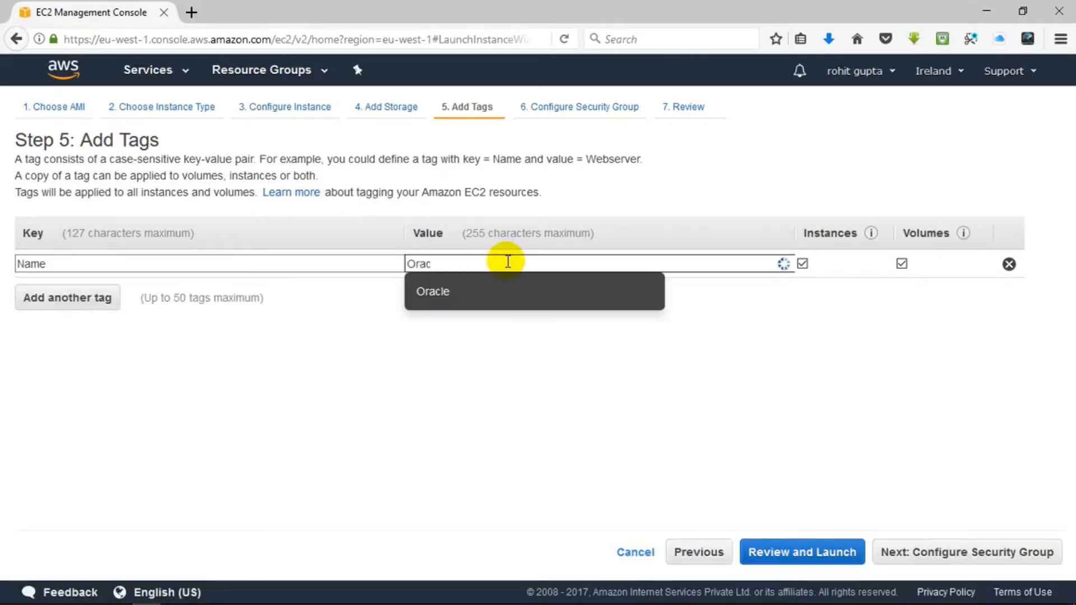
pyautogui.click(439, 293)
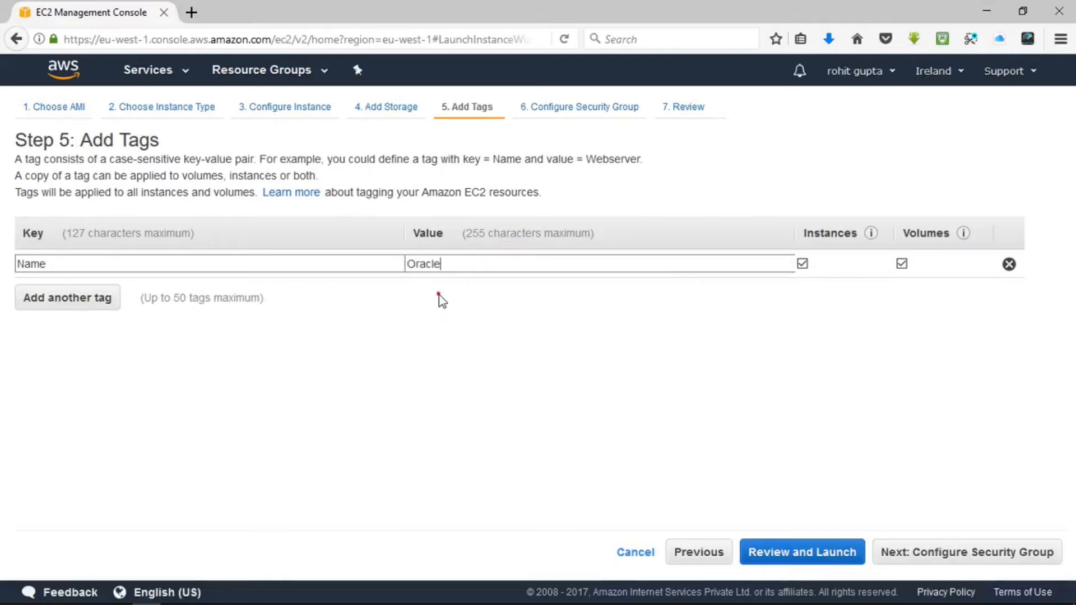
# Continue to the security group configuration and set the SSH rule's source to Anywhere
pyautogui.click(974, 554)
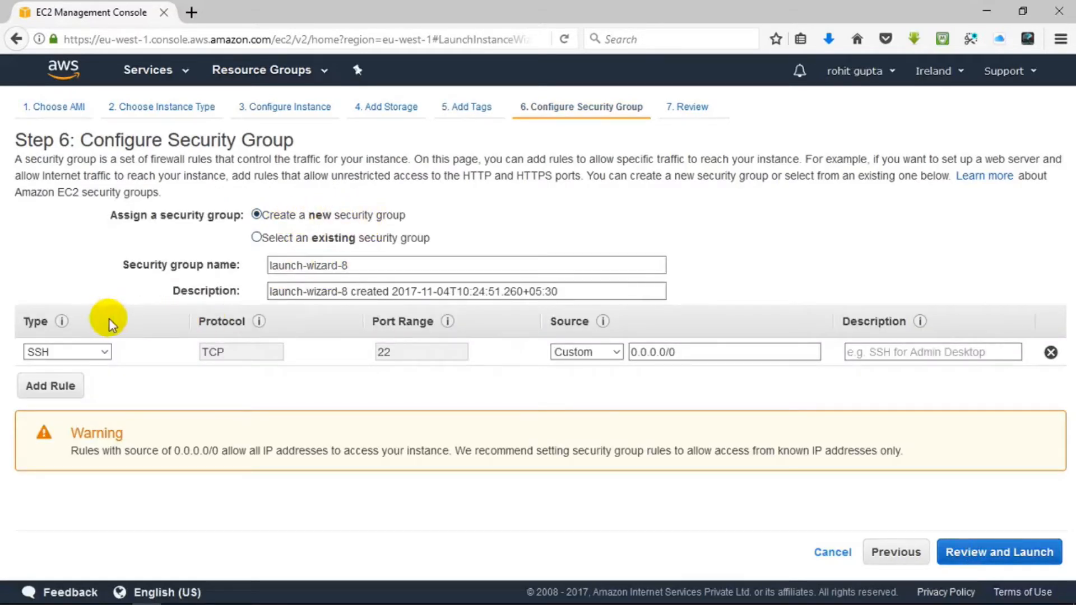
pyautogui.click(582, 352)
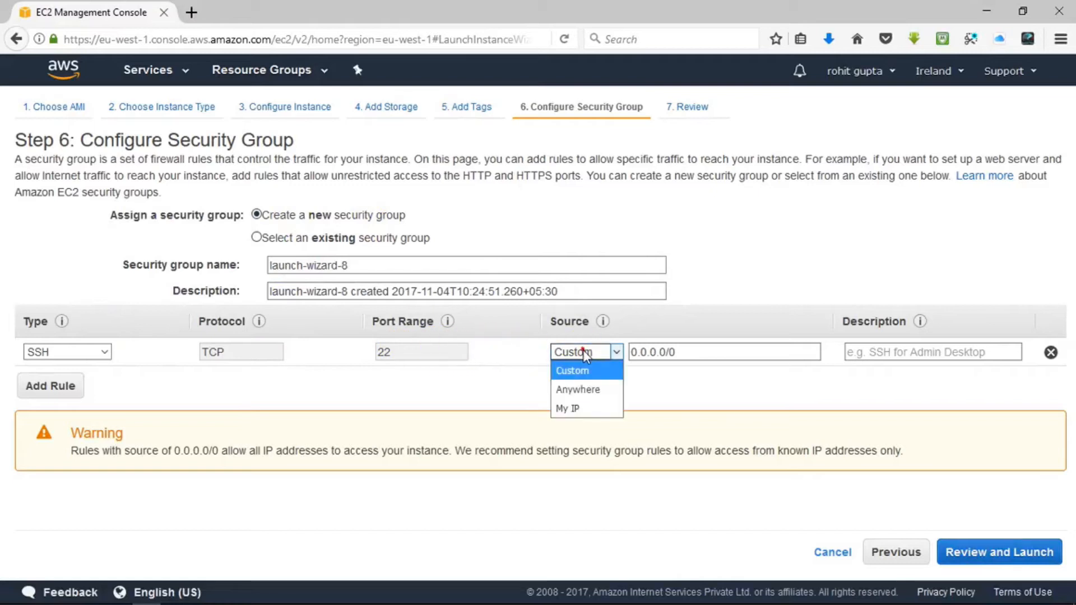
pyautogui.click(581, 385)
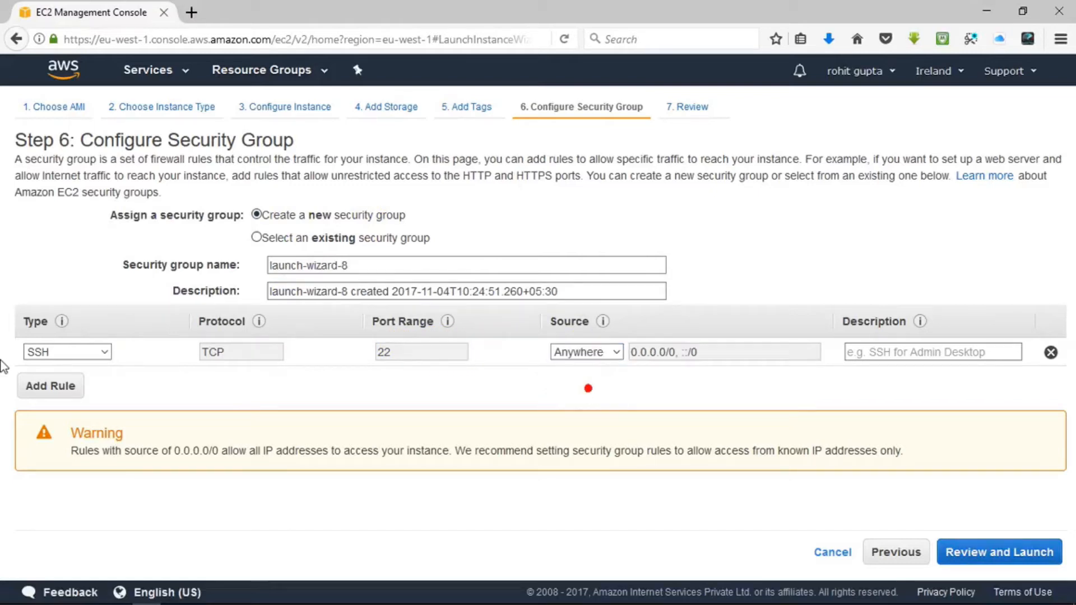
# Add a custom TCP rule for port 1521 with source Anywhere, and continue to the launch review
pyautogui.click(39, 387)
pyautogui.moveTo(407, 380); pyautogui.dragTo(346, 383)
pyautogui.write('1521')
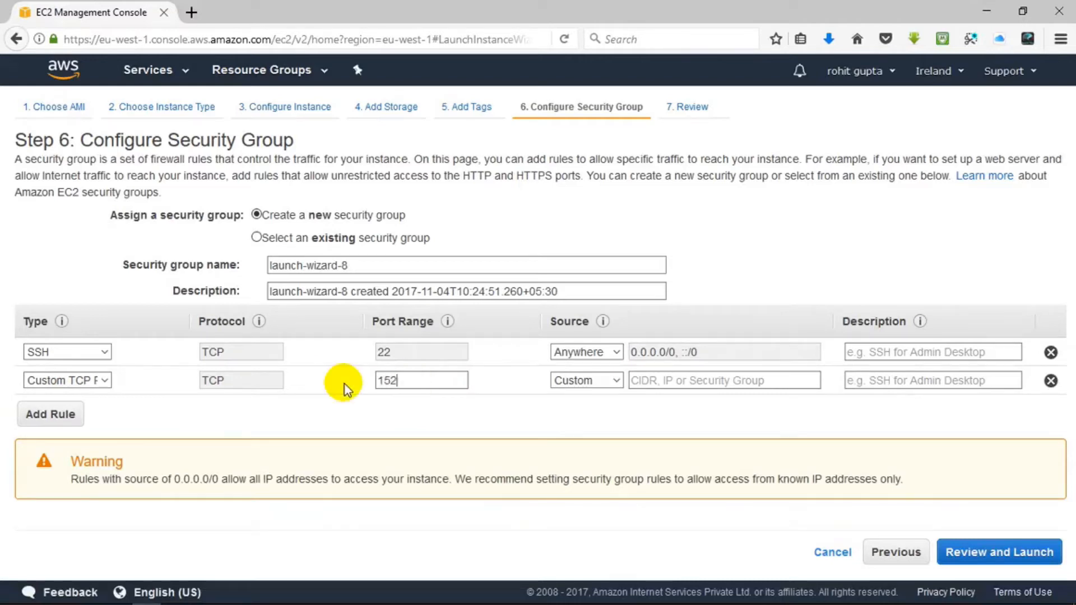
pyautogui.click(612, 382)
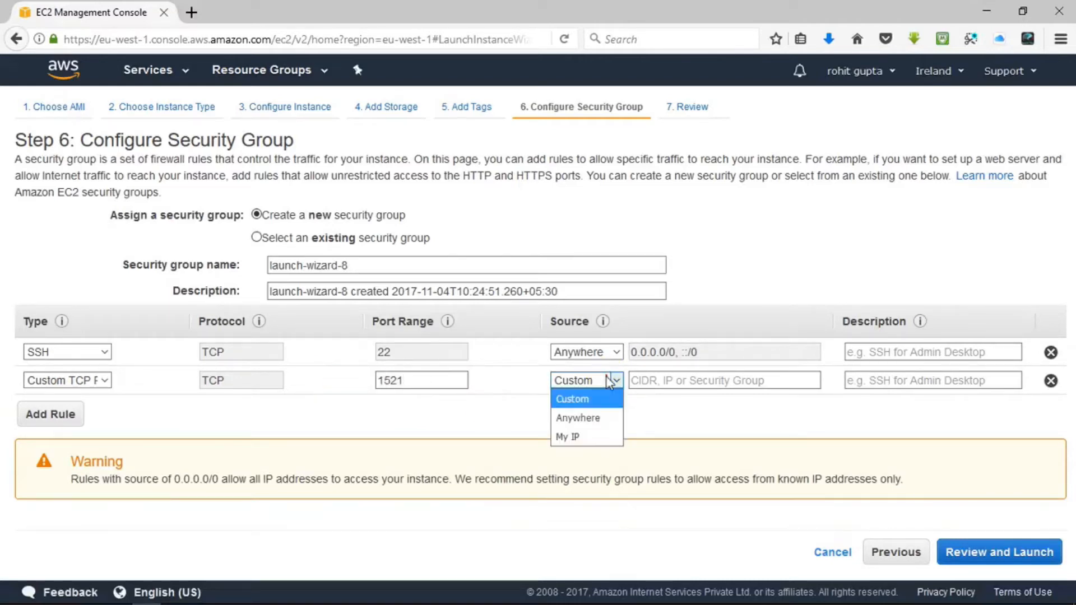
pyautogui.click(586, 418)
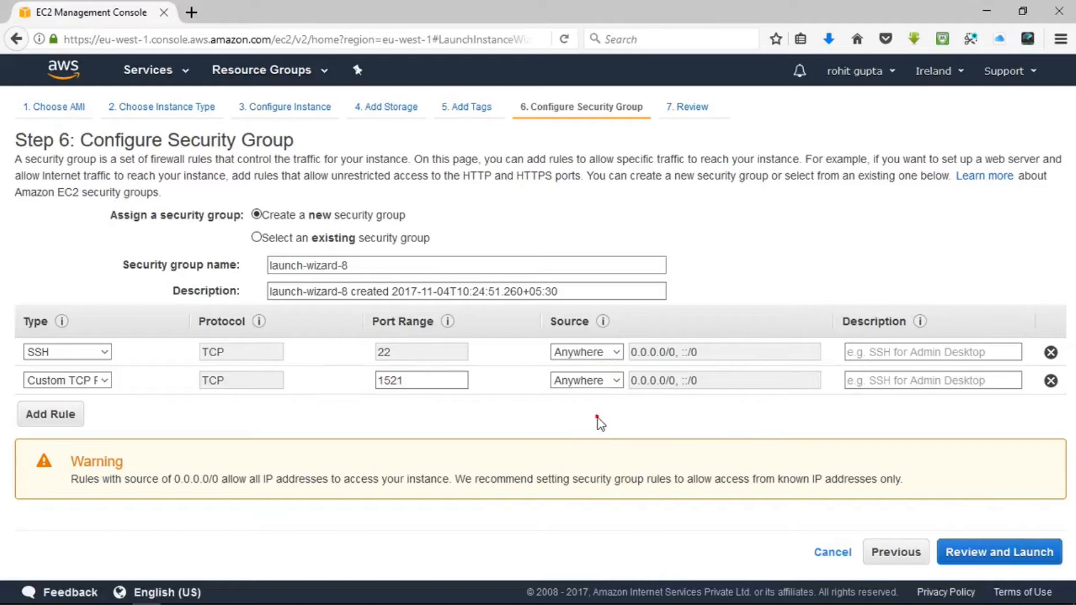
pyautogui.moveTo(424, 383); pyautogui.dragTo(374, 376)
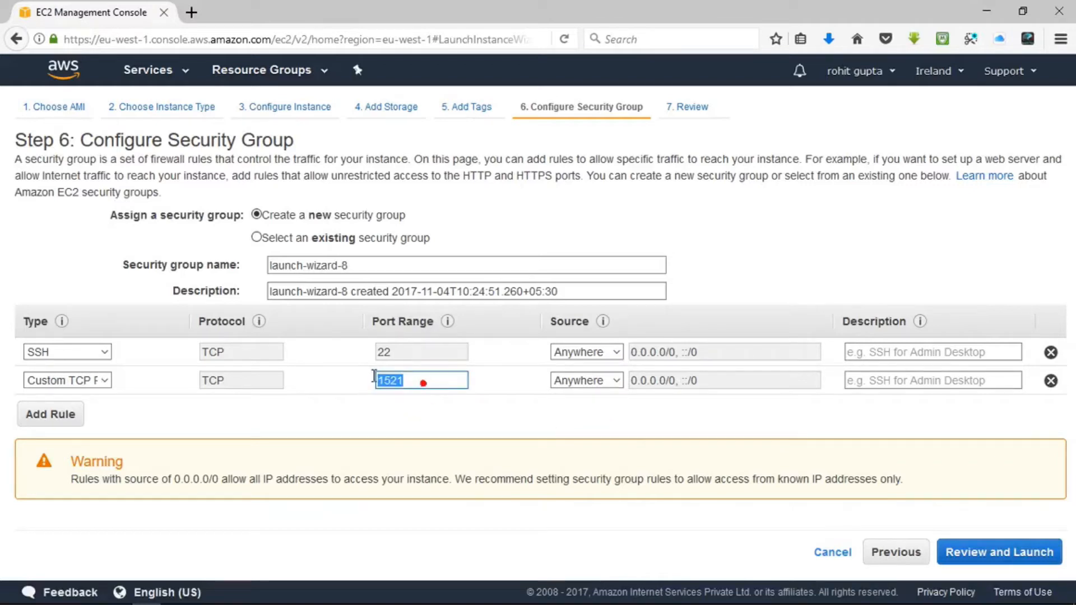
pyautogui.click(422, 429)
pyautogui.click(979, 549)
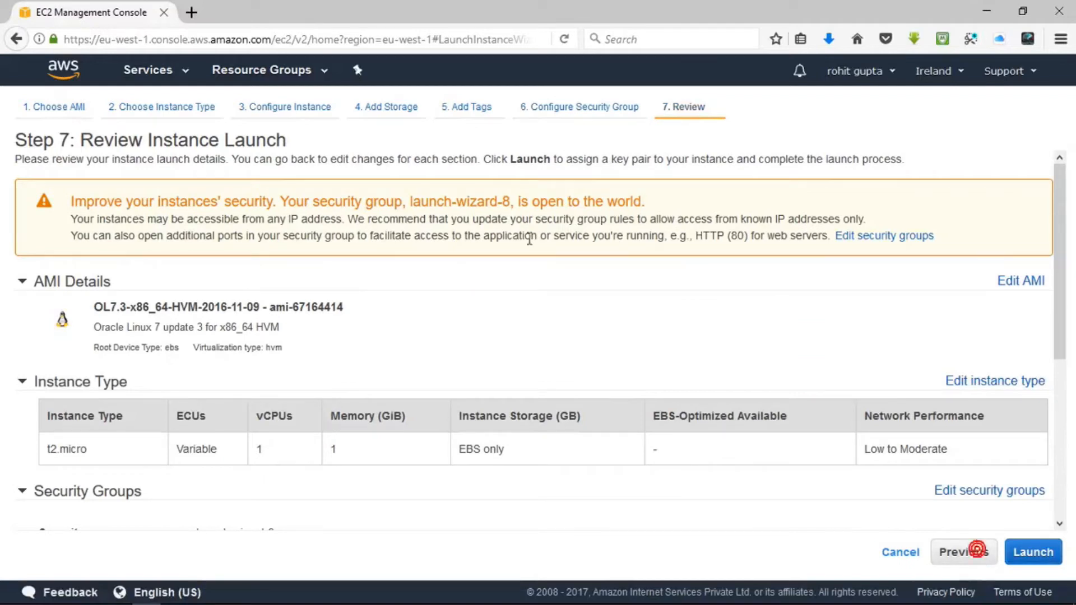
# Create a new key pair named AWS-EC2, save its private key file, and launch the instance with it
pyautogui.moveTo(670, 204); pyautogui.dragTo(524, 194)
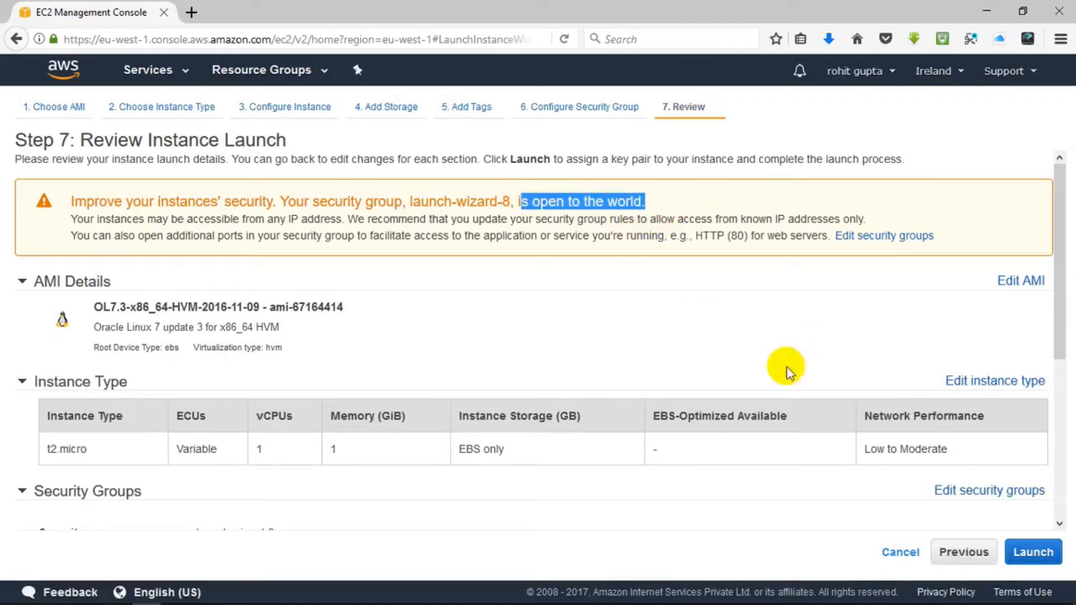
pyautogui.click(1029, 552)
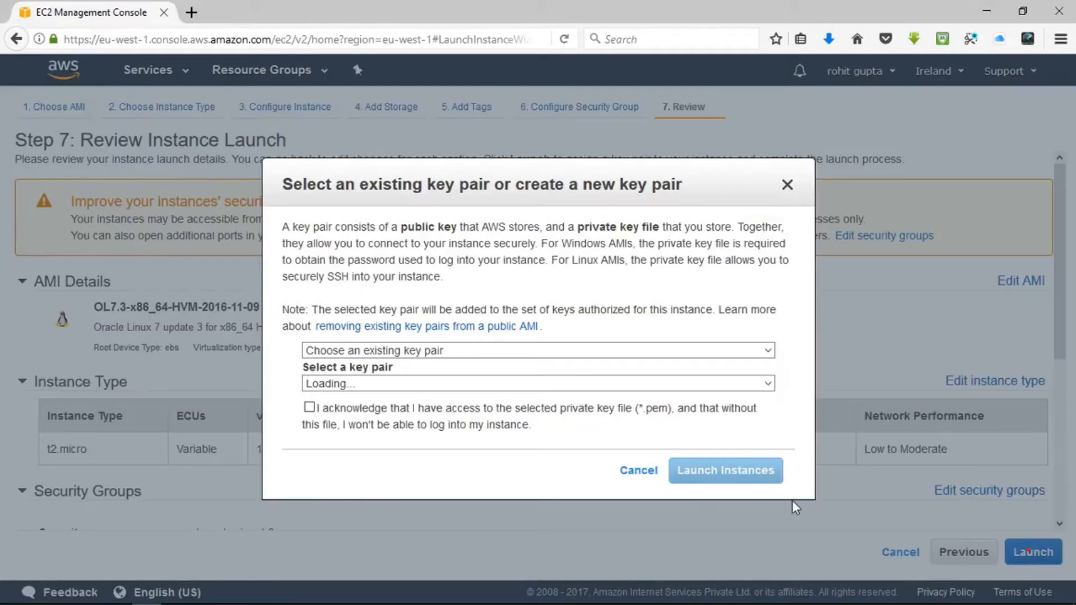
pyautogui.click(448, 354)
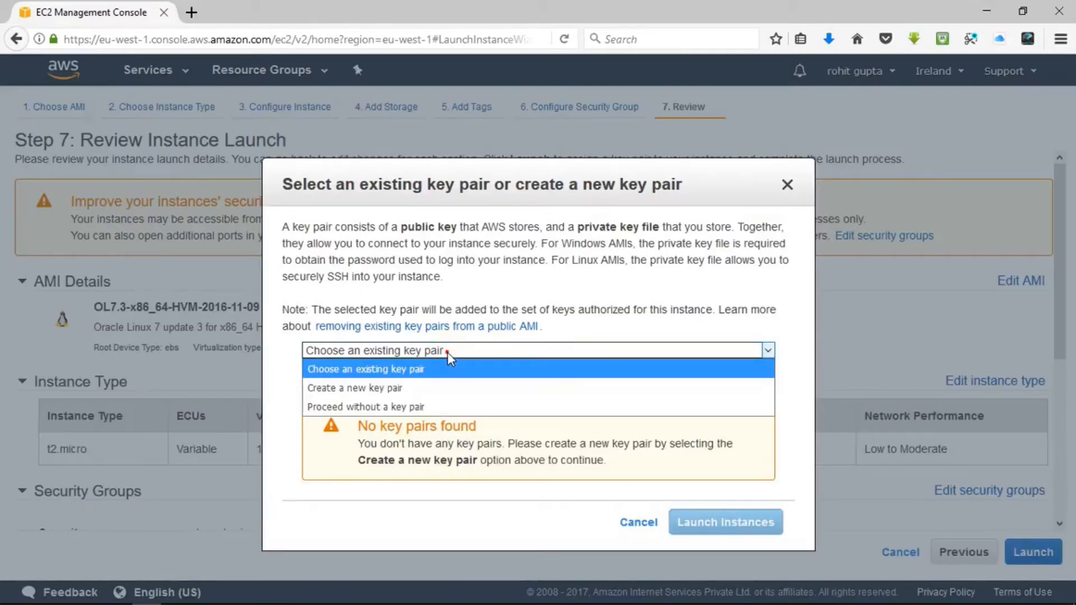
pyautogui.click(429, 390)
pyautogui.click(418, 384)
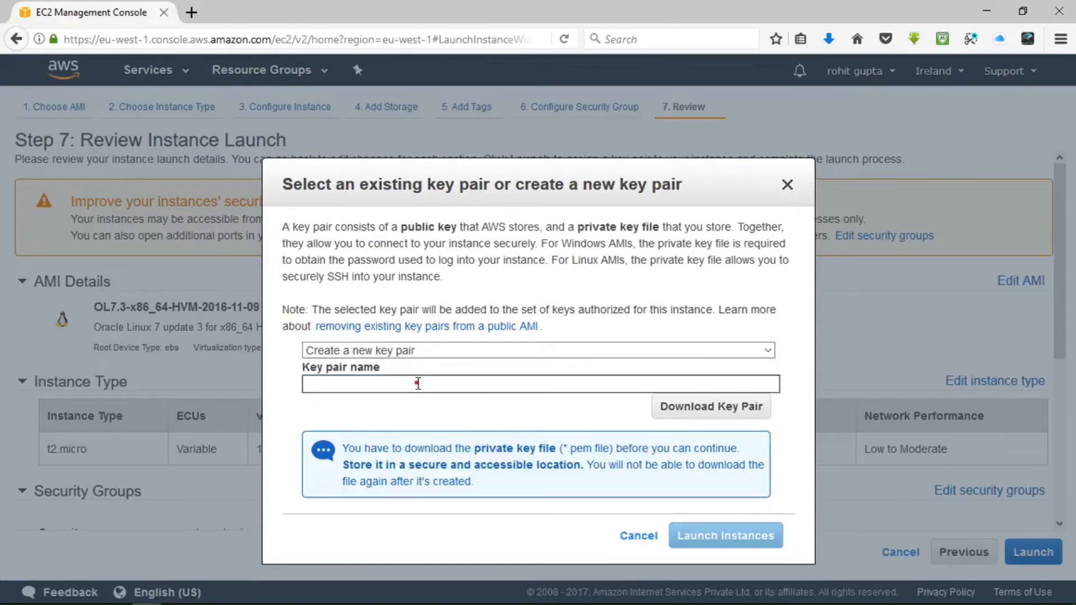
pyautogui.write('AWS-EC2')
pyautogui.click(673, 415)
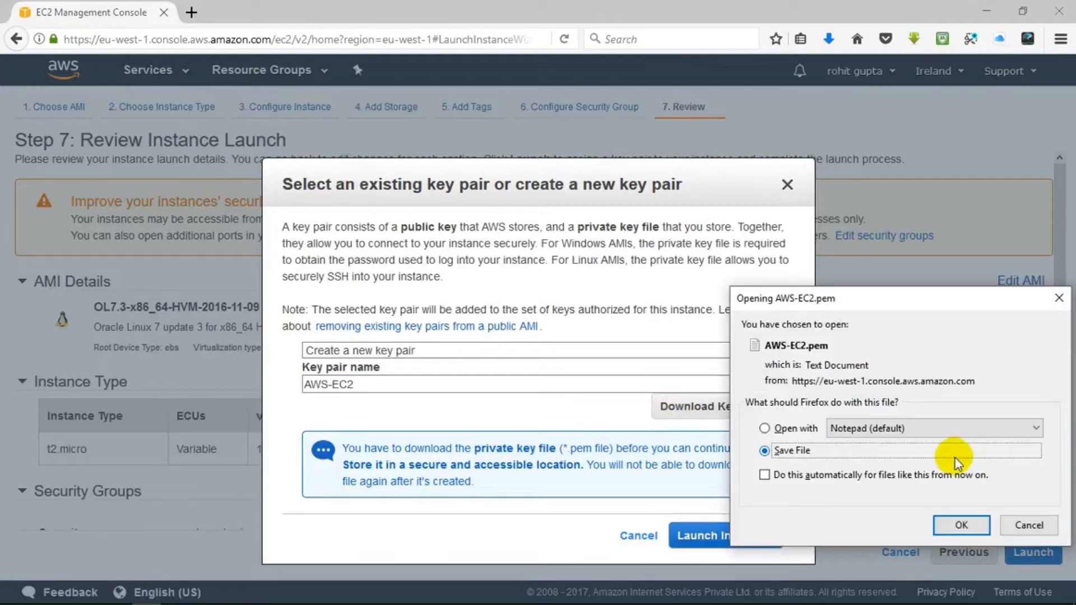
pyautogui.click(964, 526)
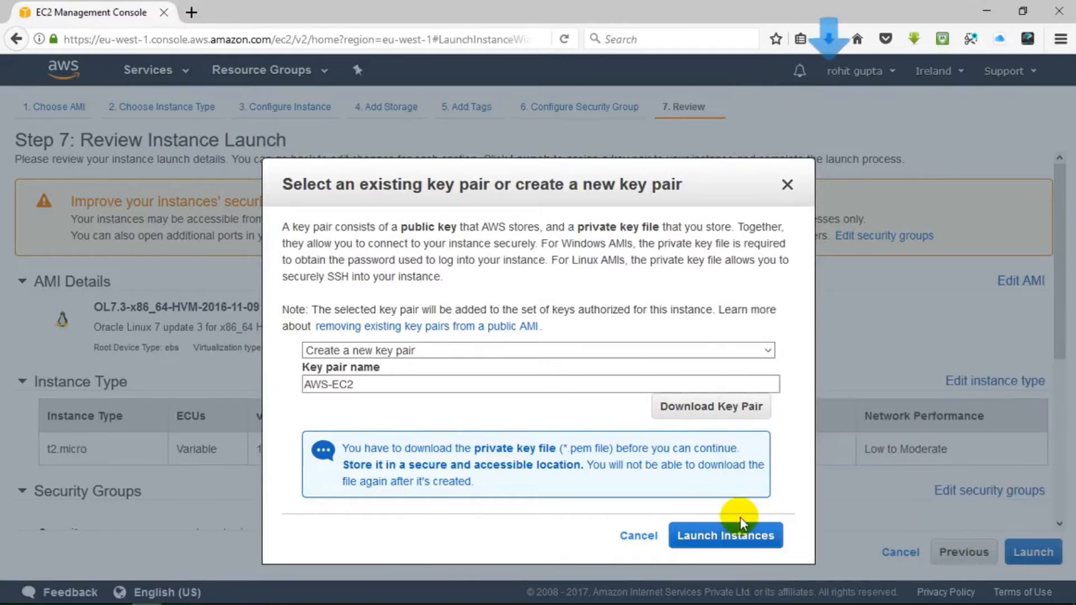
pyautogui.click(735, 536)
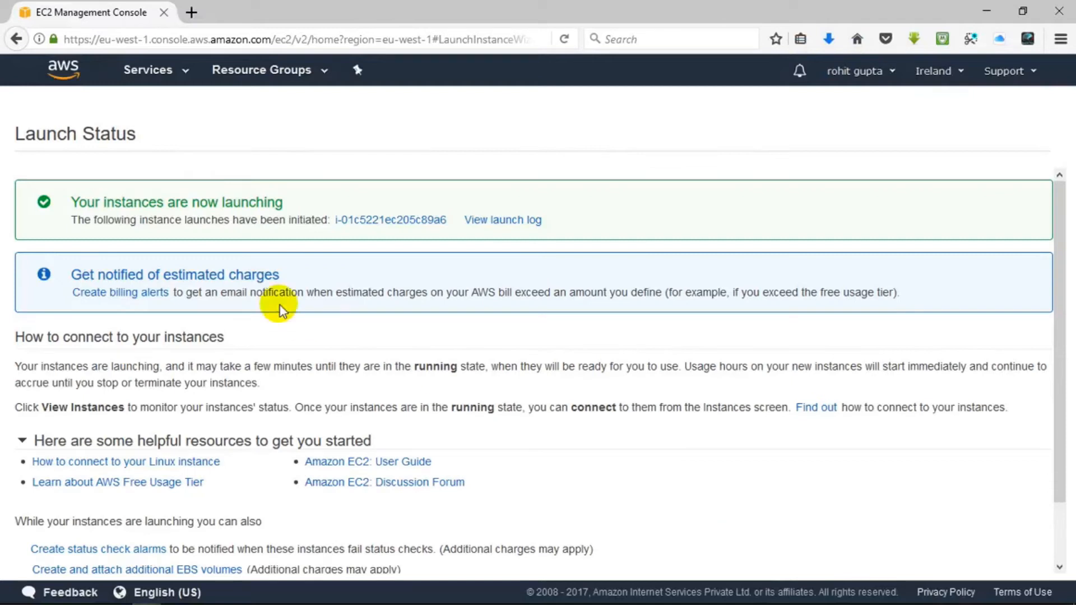
pyautogui.moveTo(71, 202); pyautogui.dragTo(284, 200)
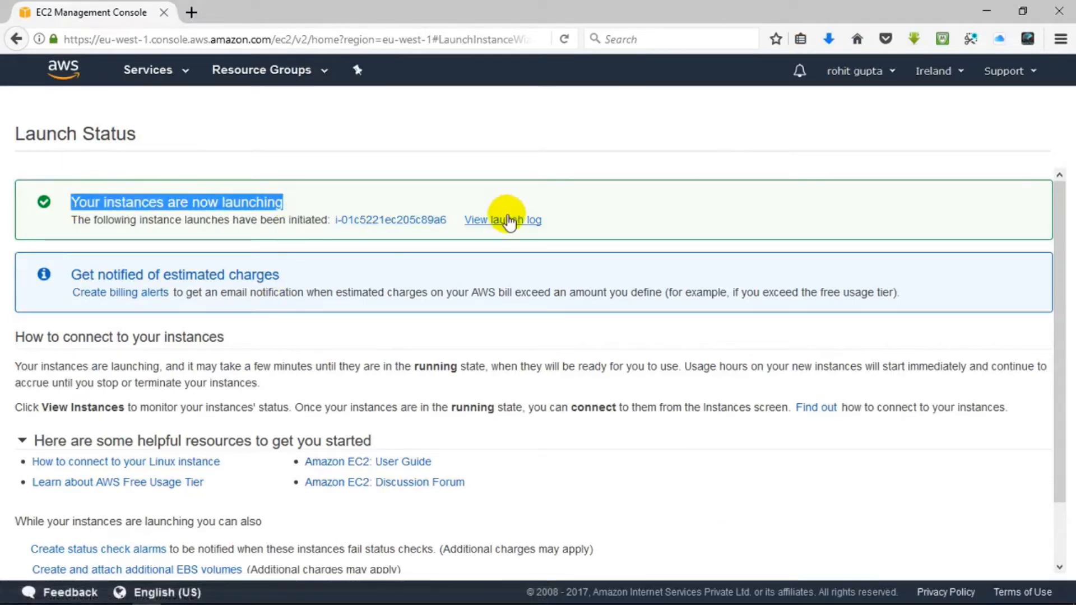
# Open the newly launched instance in the Instances list and refresh its status
pyautogui.click(420, 220)
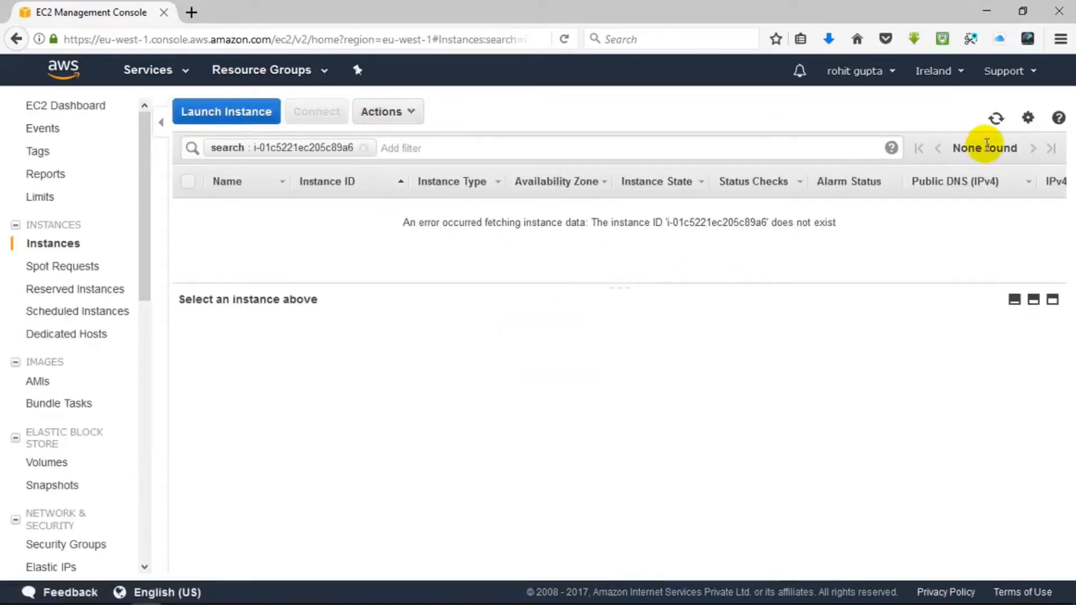
pyautogui.click(996, 121)
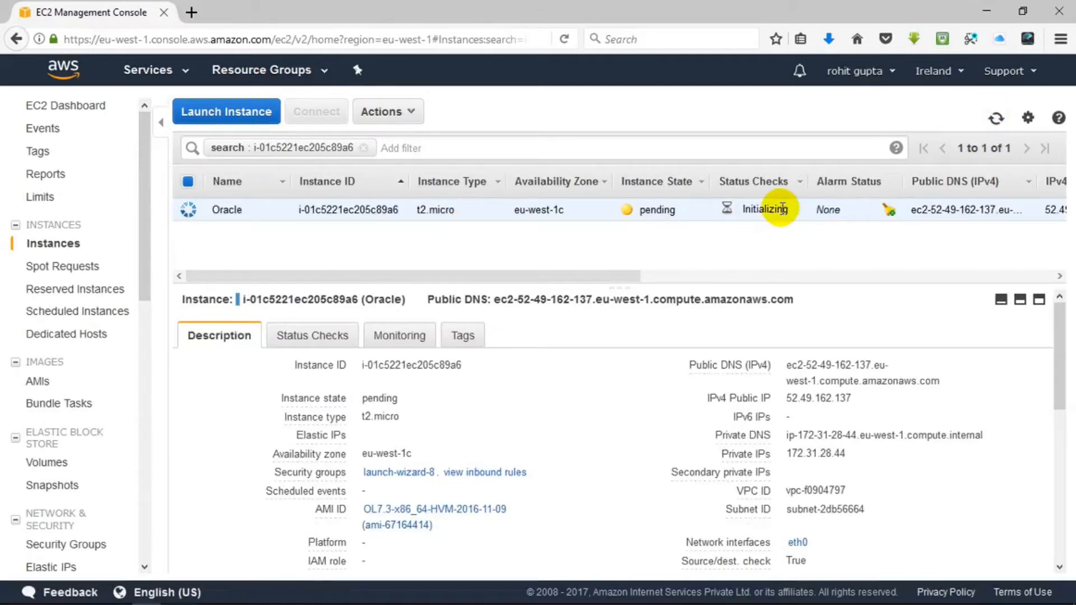
pyautogui.click(998, 123)
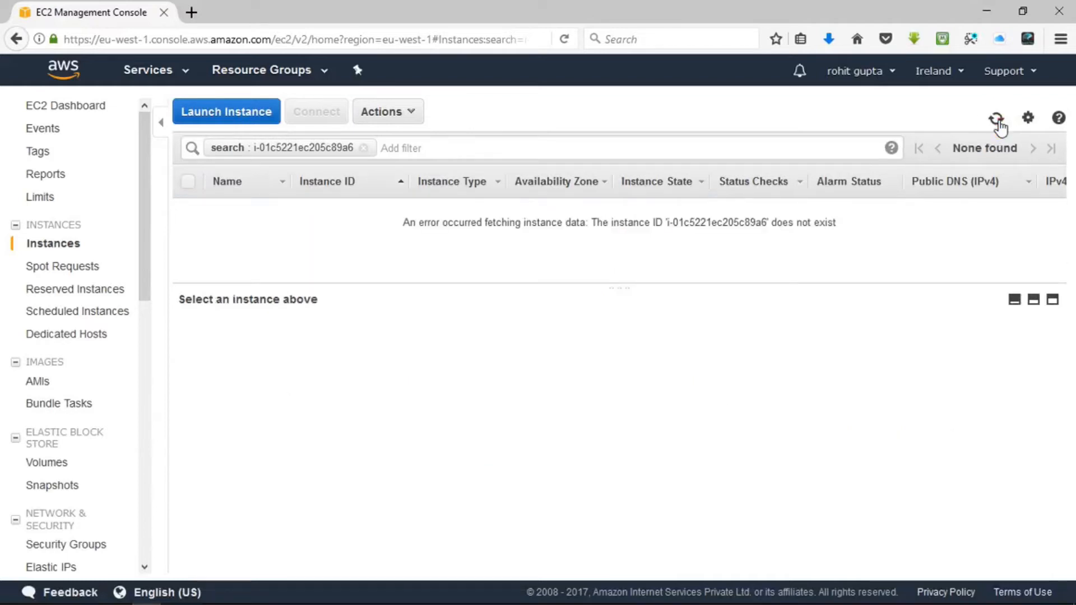
pyautogui.click(998, 121)
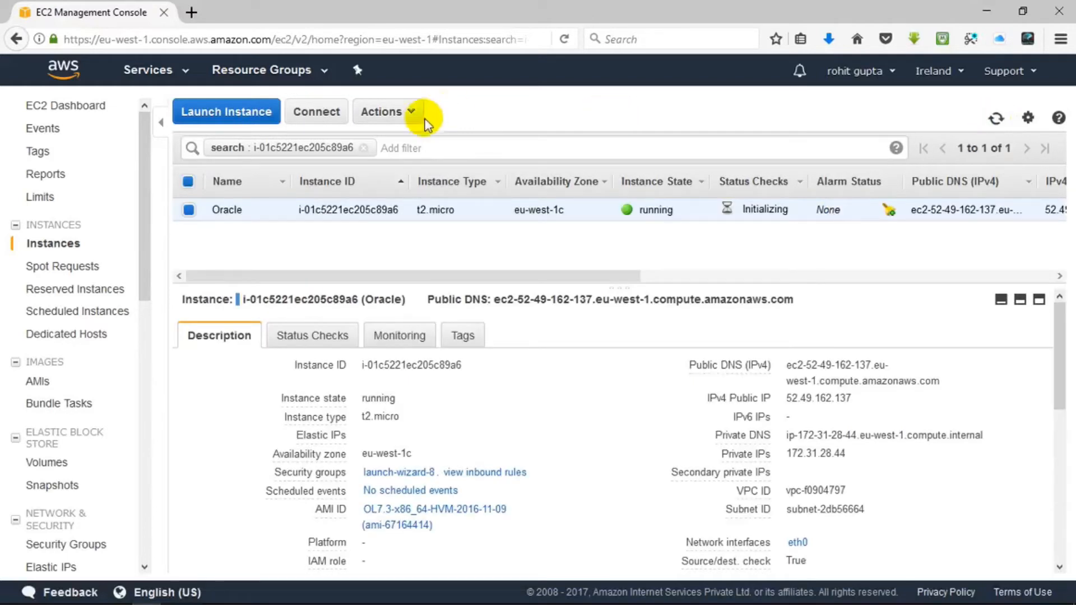
# Remove the instance ID search filter to list all instances, and refresh the list
pyautogui.click(364, 150)
pyautogui.click(365, 149)
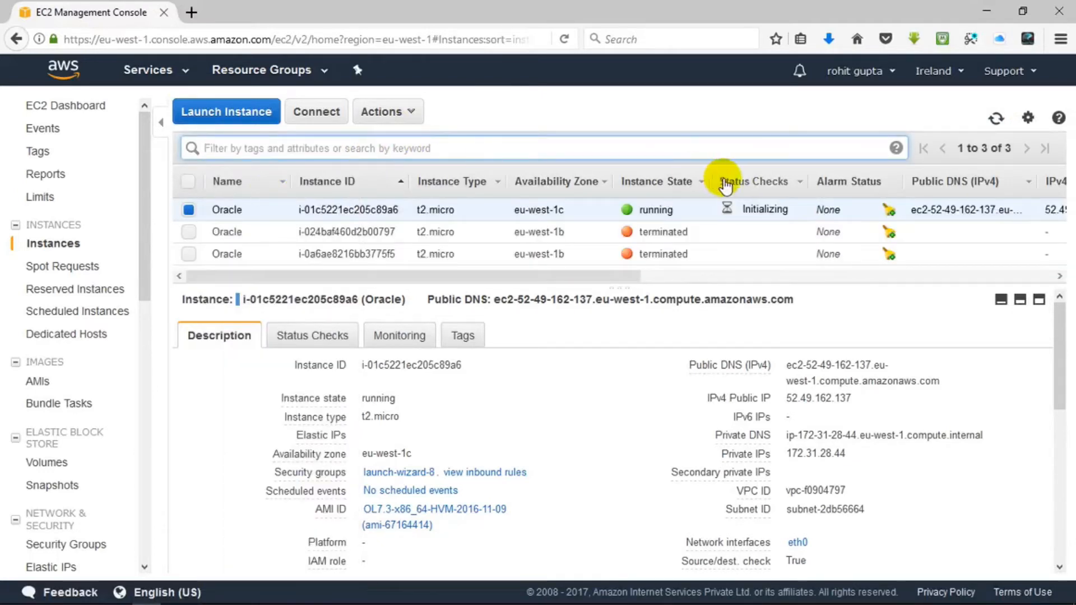
pyautogui.click(998, 120)
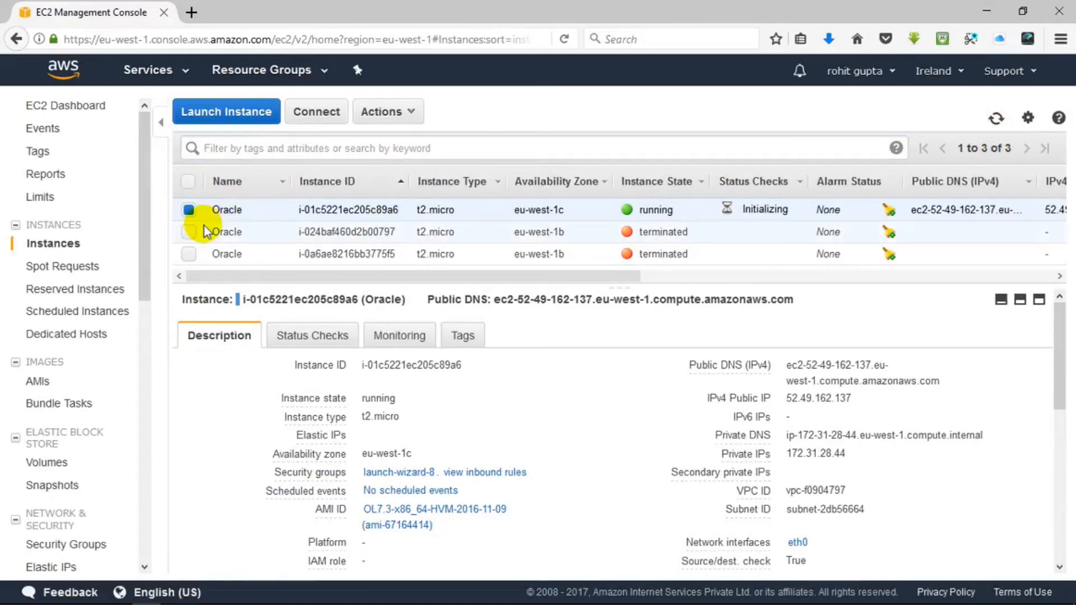
# Enlarge the instance details and examine the instance ID, availability zone, AMI, key pair name and public DNS
pyautogui.click(1039, 299)
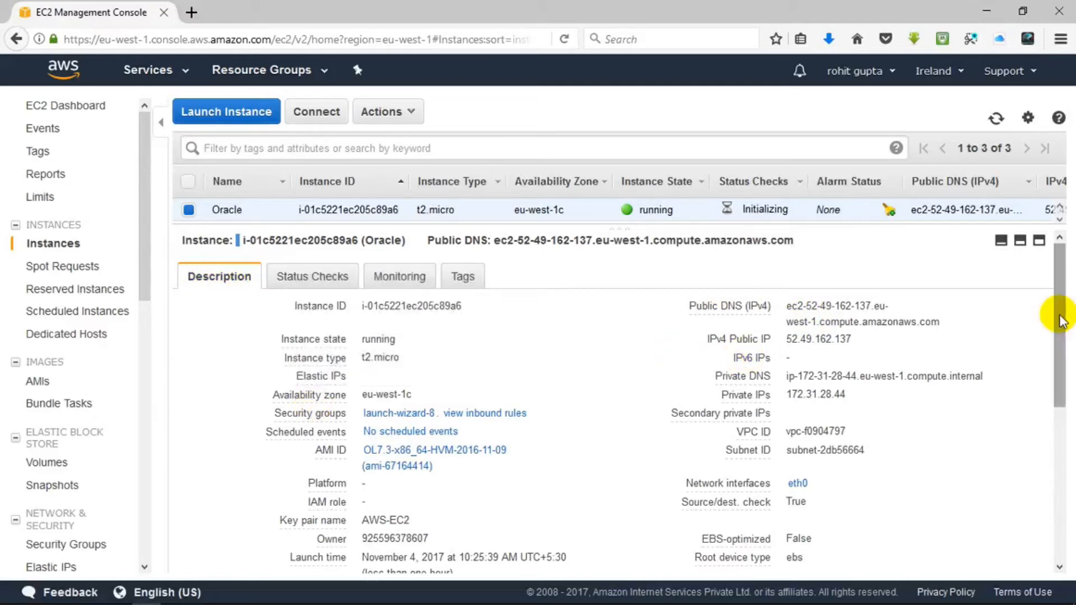
pyautogui.doubleClick(442, 309)
pyautogui.click(388, 352)
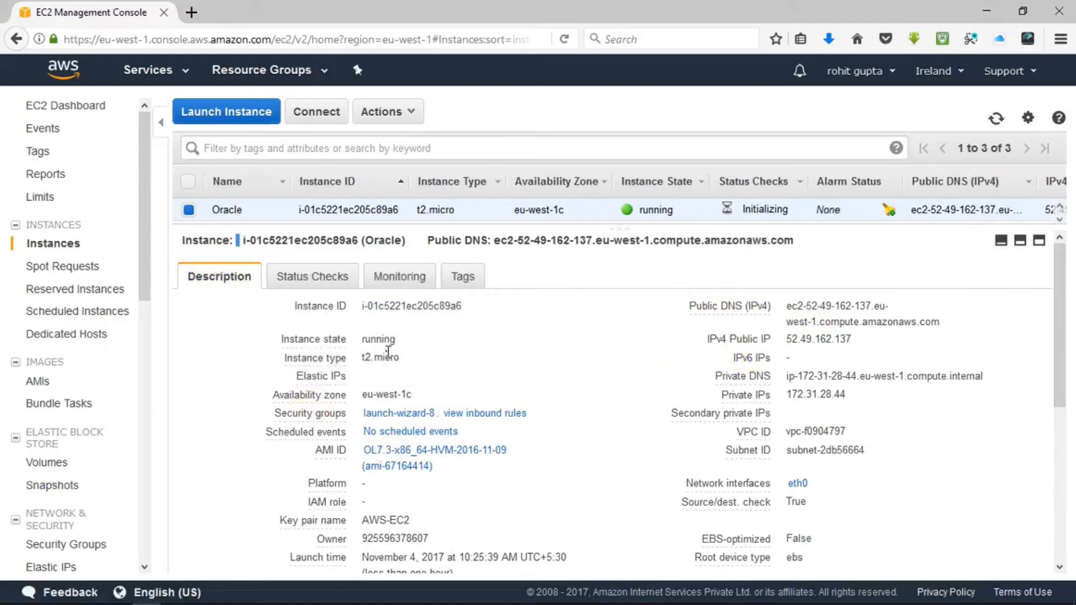
pyautogui.doubleClick(418, 394)
pyautogui.moveTo(456, 472); pyautogui.dragTo(360, 452)
pyautogui.click(410, 527)
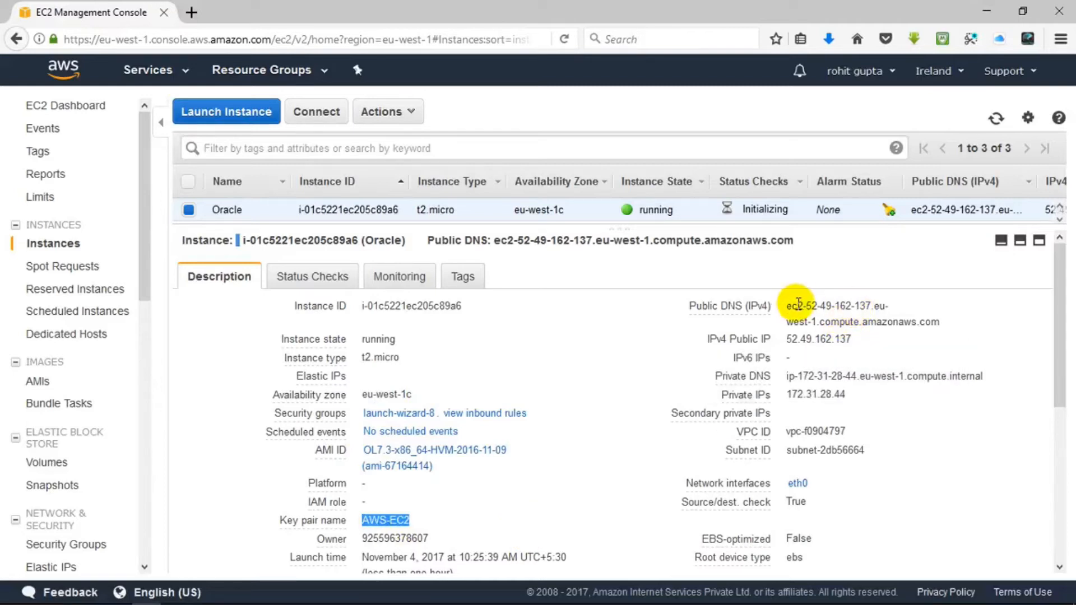
pyautogui.moveTo(790, 303); pyautogui.dragTo(941, 324)
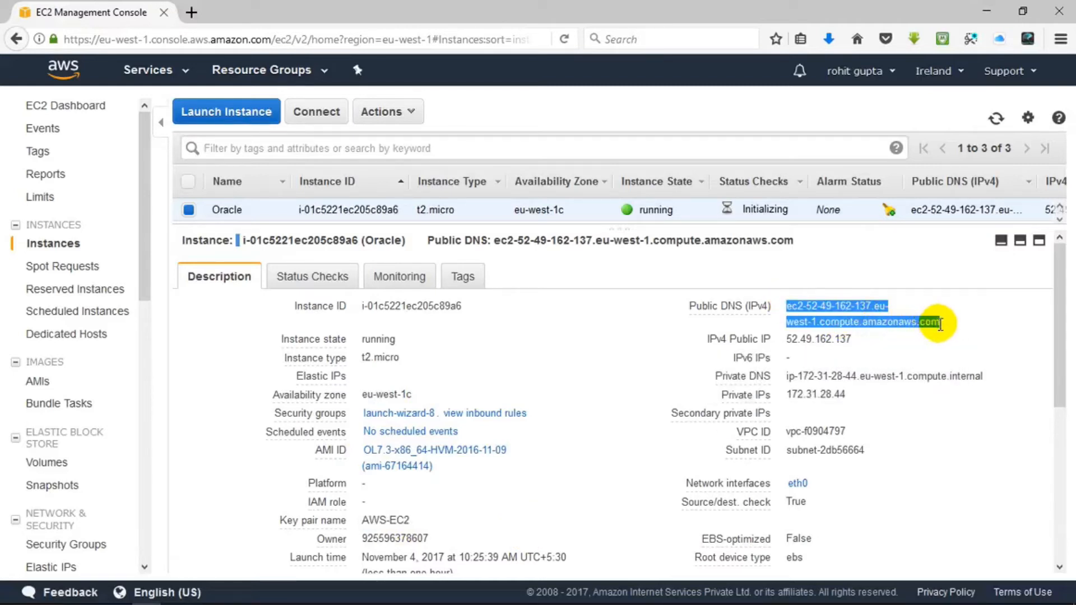
pyautogui.click(912, 326)
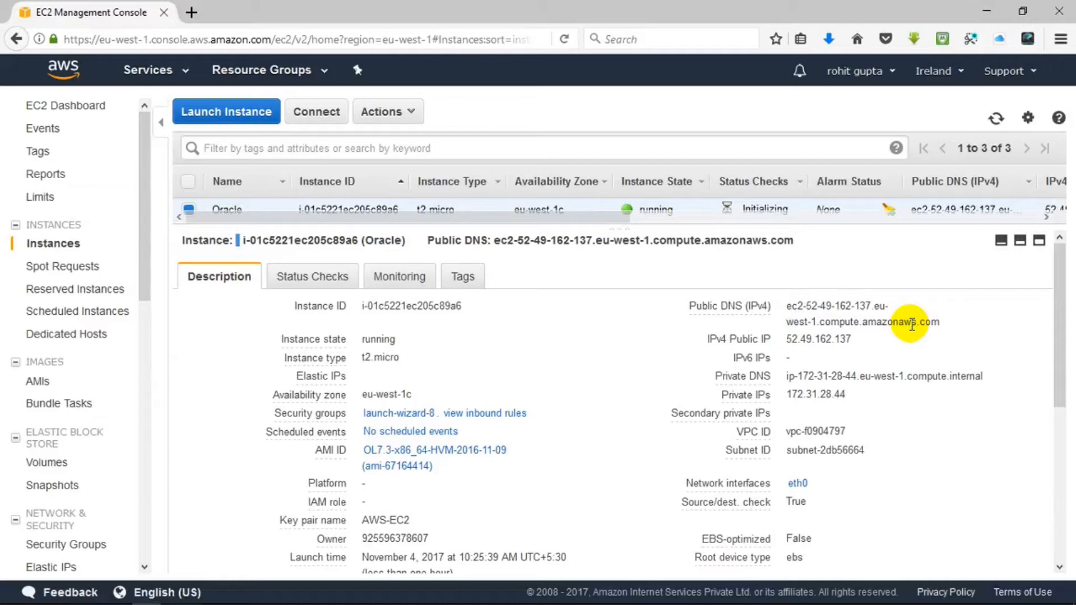
pyautogui.moveTo(409, 603)
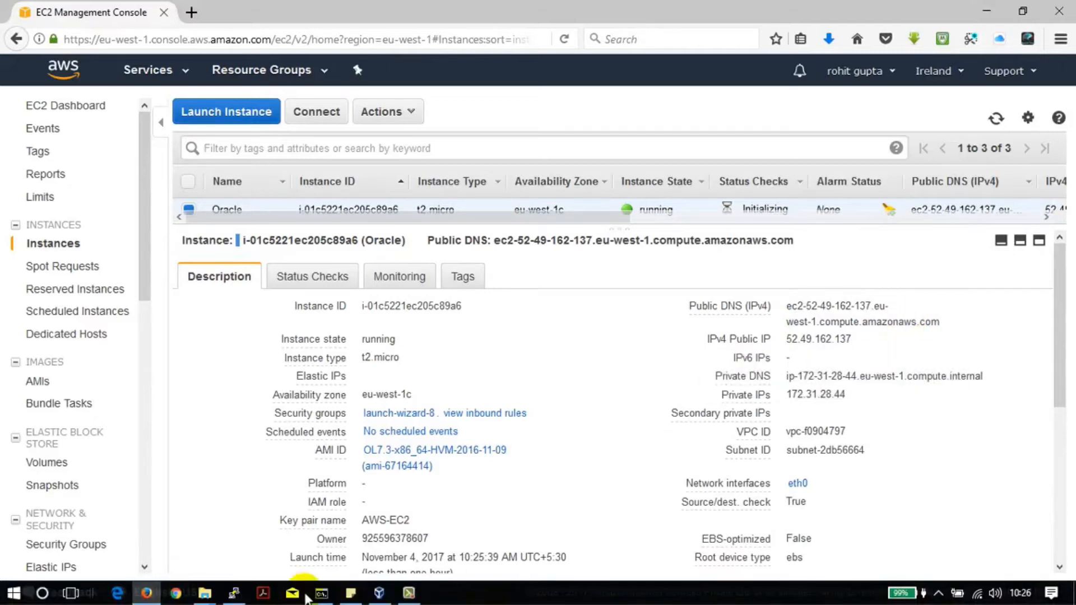
pyautogui.moveTo(196, 599)
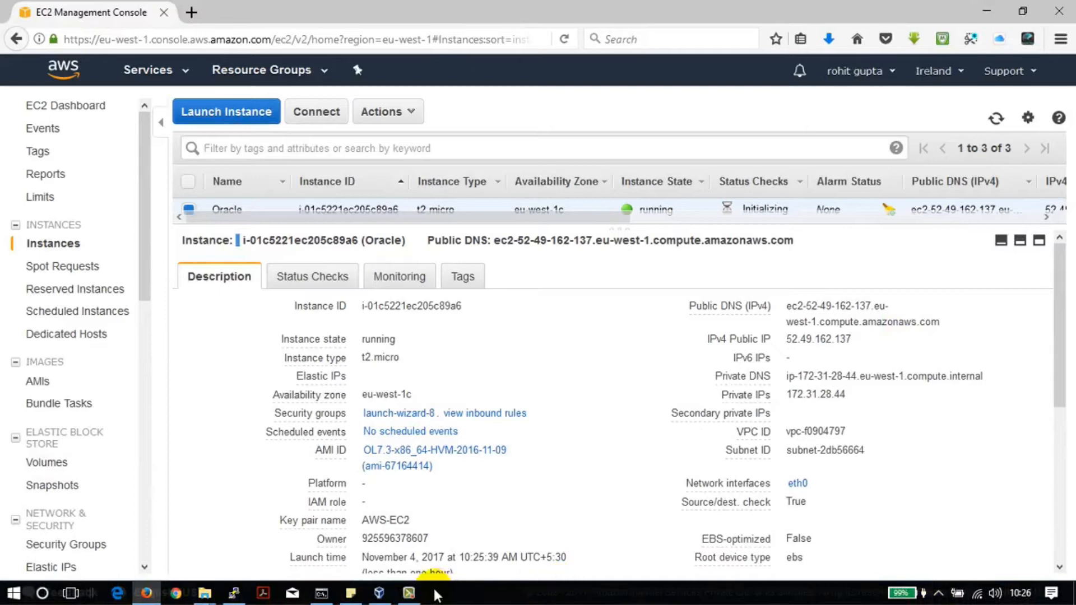
pyautogui.click(411, 596)
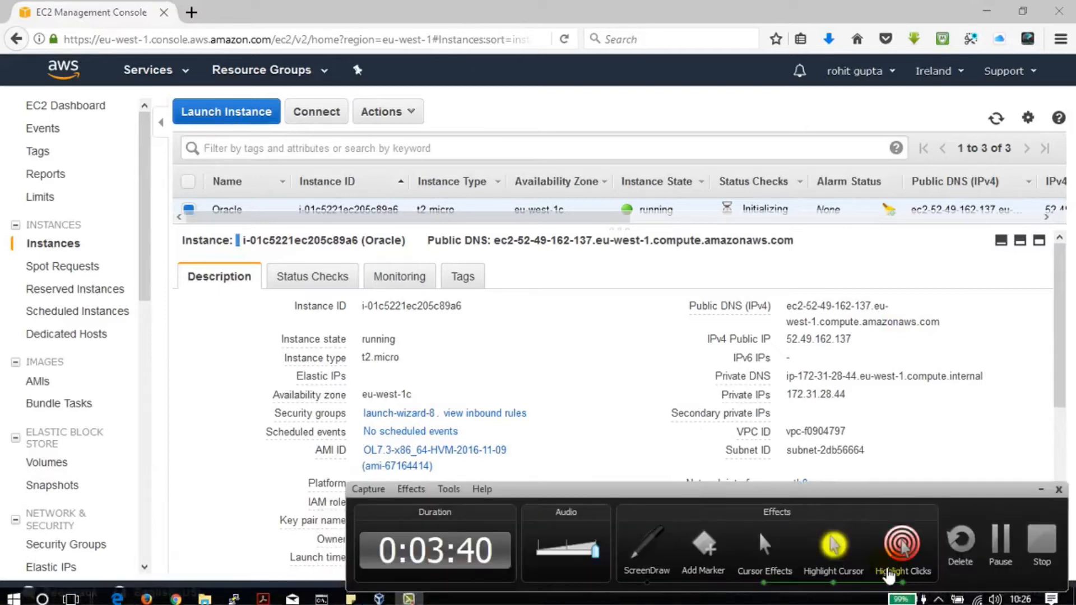
pyautogui.click(1002, 546)
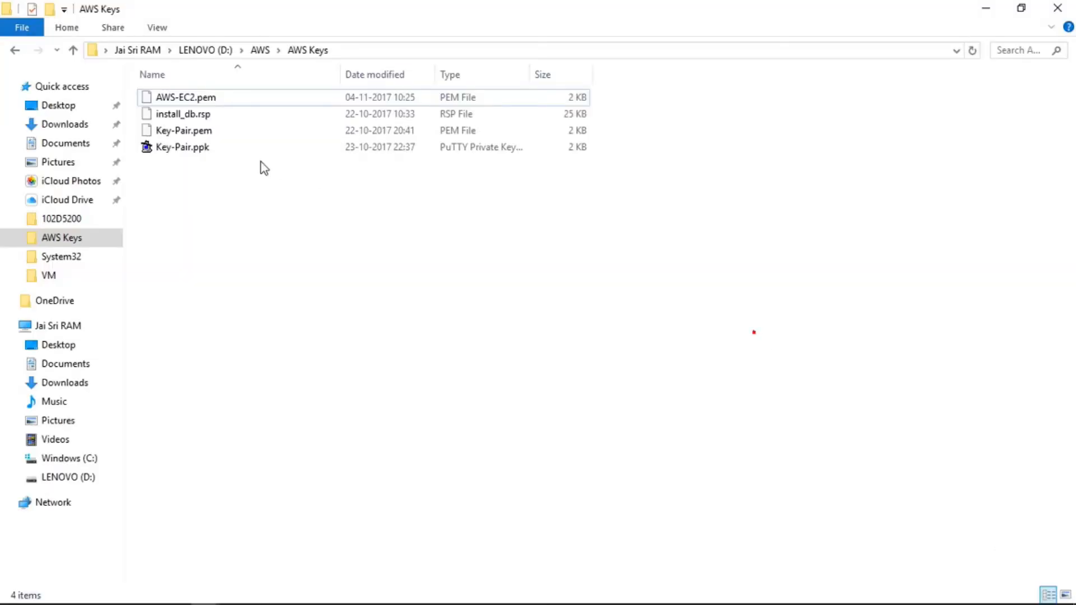
# Select AWS-EC2.pem in the AWS Keys folder in File Explorer, and launch PuTTYgen
pyautogui.click(219, 100)
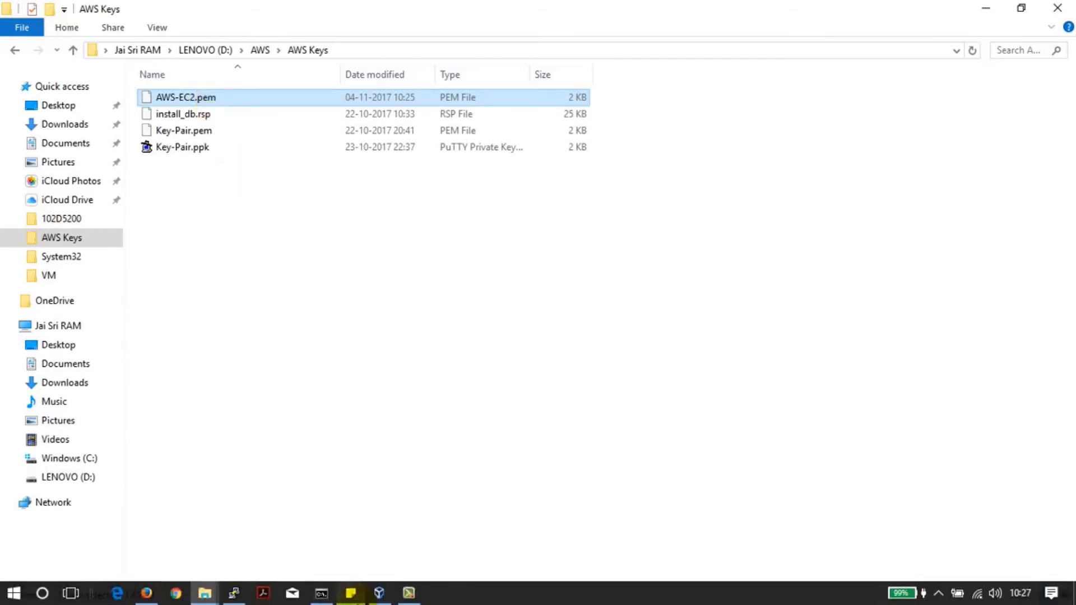
pyautogui.click(42, 594)
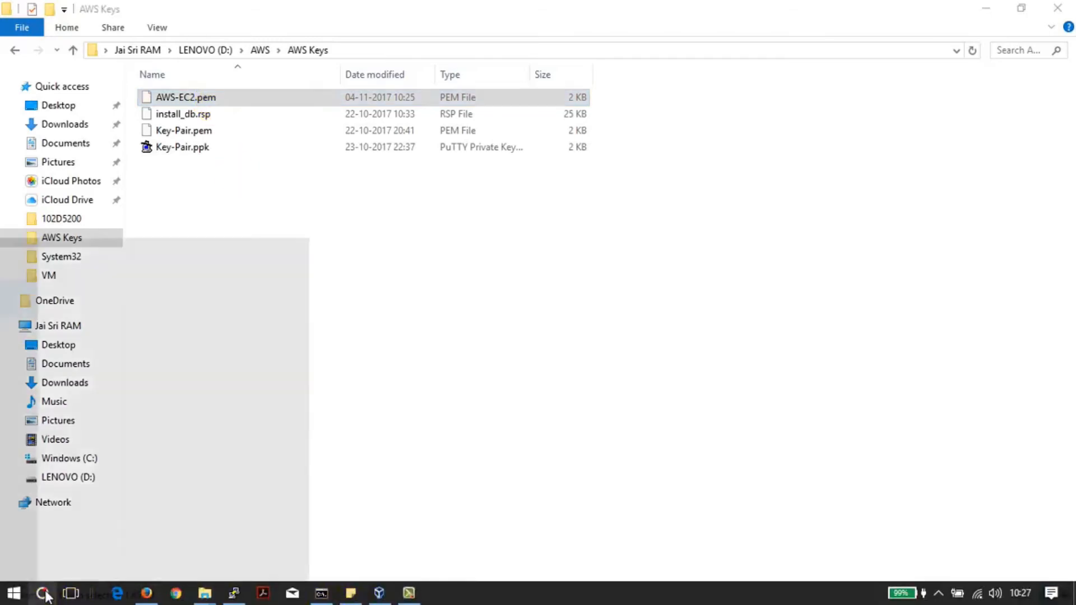
pyautogui.click(82, 568)
pyautogui.write('putty')
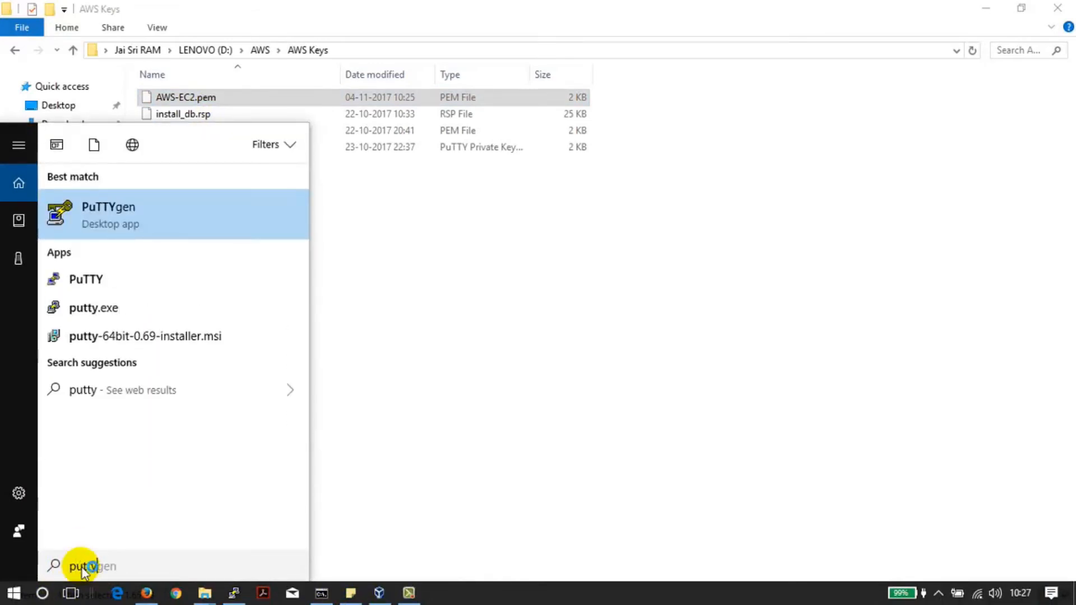
pyautogui.press('Return')
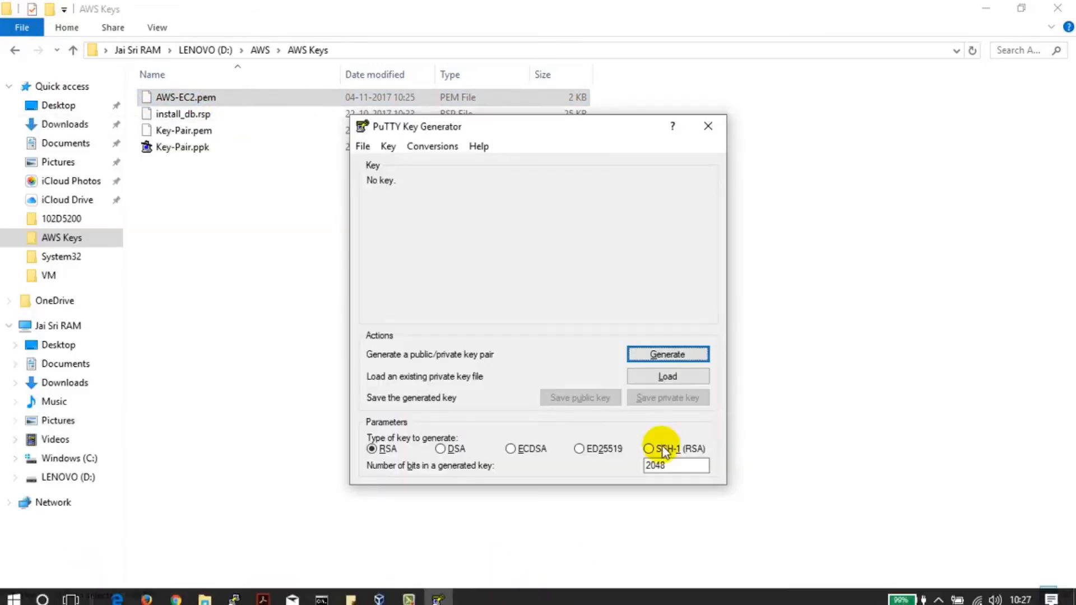
# Load the private key file AWS-EC2.pem from the AWS Keys folder, showing all file types, and dismiss the import notice
pyautogui.click(664, 375)
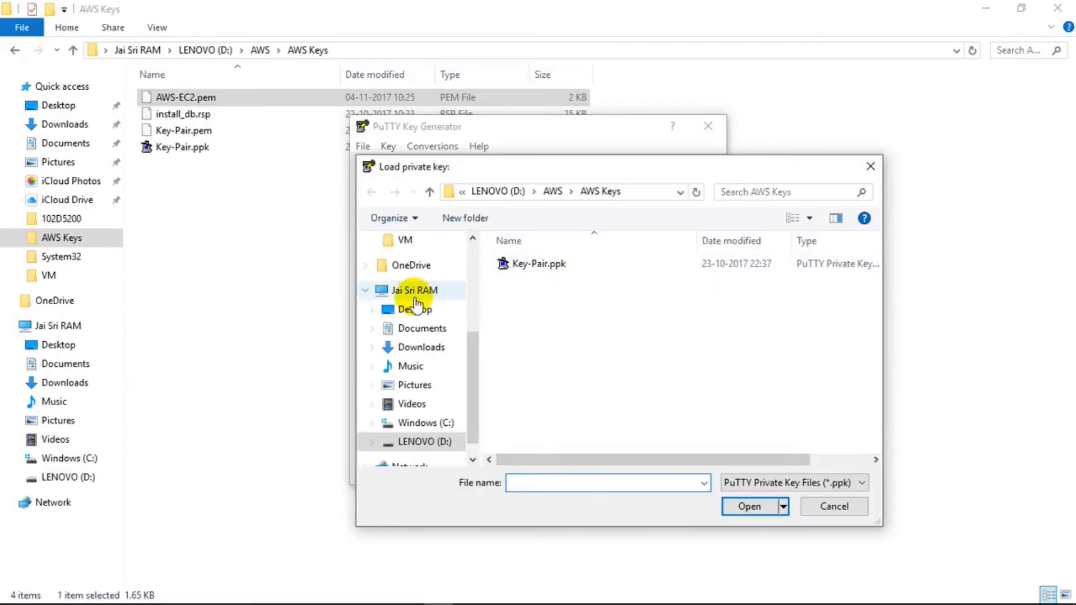
pyautogui.click(744, 484)
pyautogui.click(762, 511)
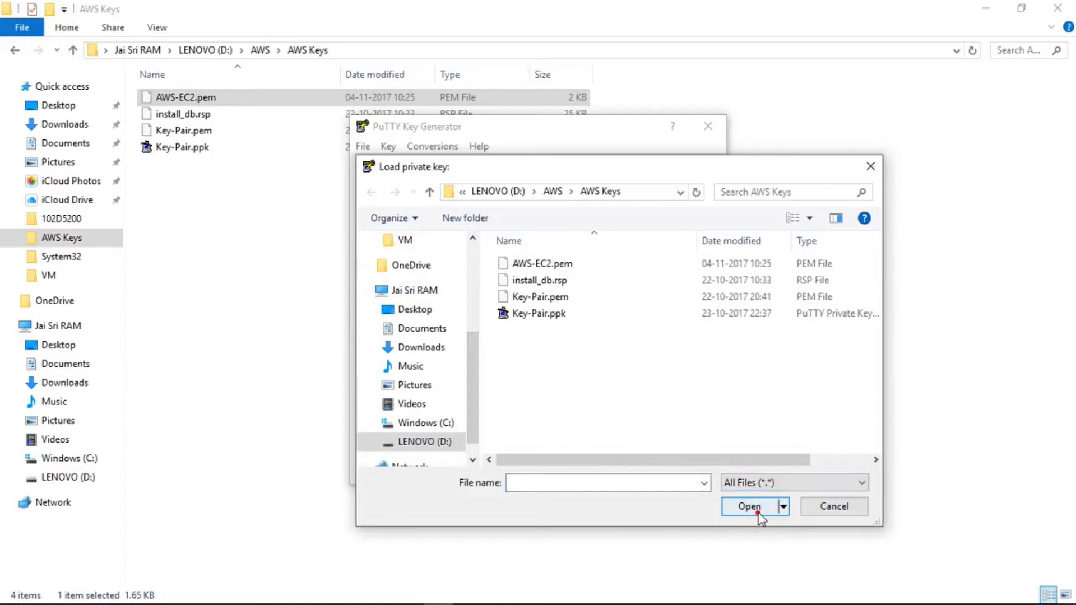
pyautogui.click(552, 268)
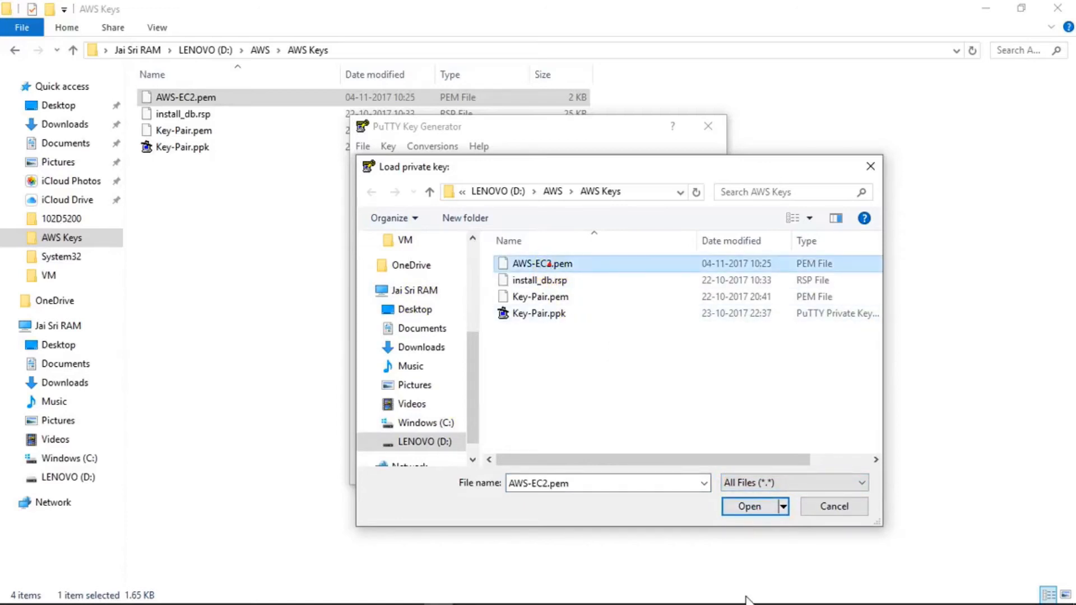
pyautogui.click(736, 507)
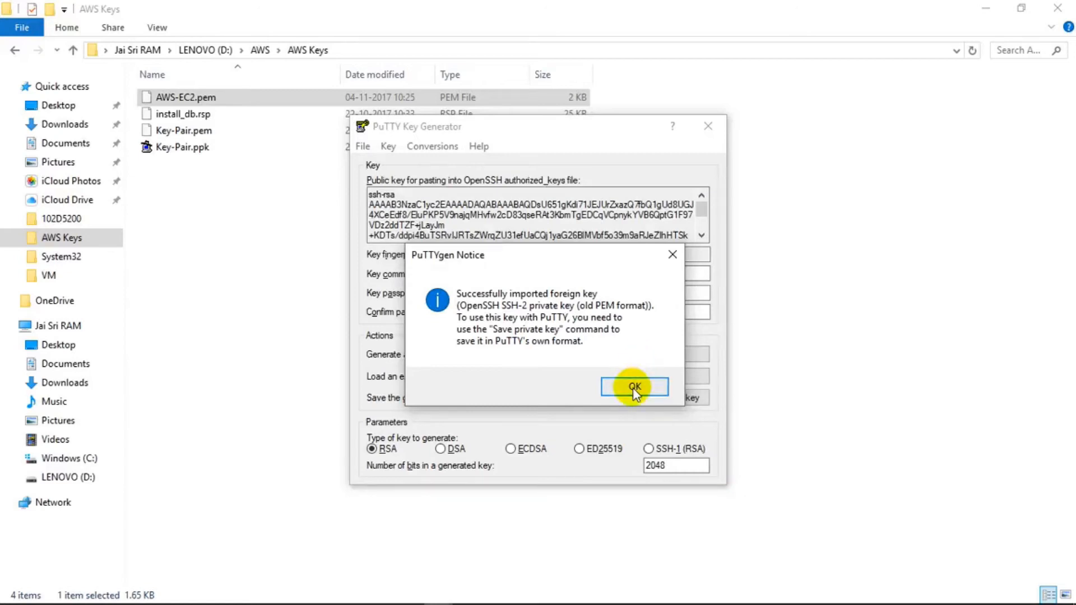
pyautogui.click(633, 388)
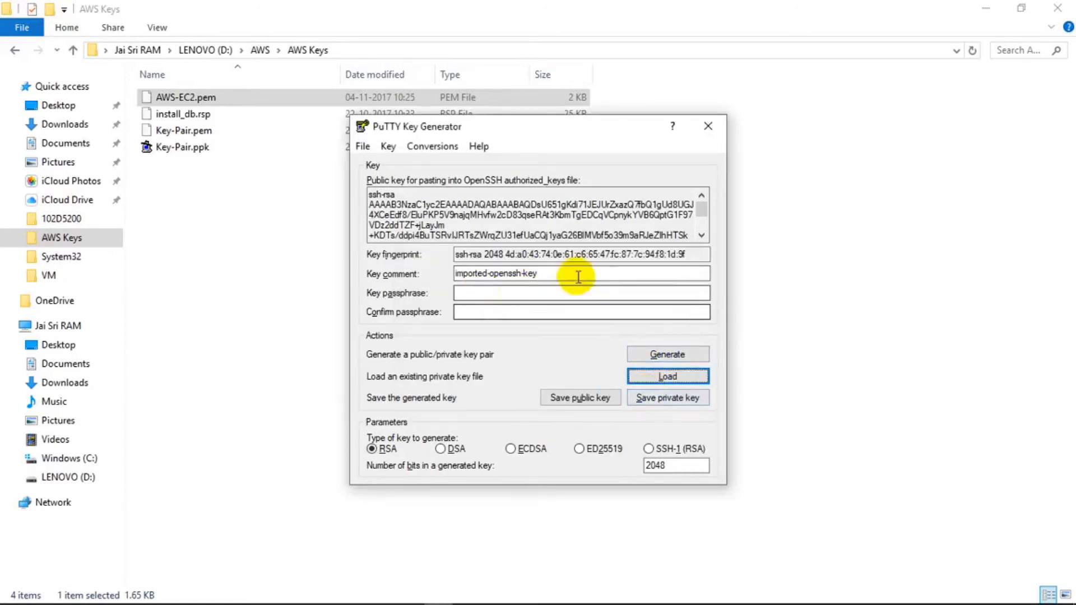
# Save the private key without a passphrase as AWS-EC2.ppk in the AWS Keys folder, and select the saved file there
pyautogui.click(650, 398)
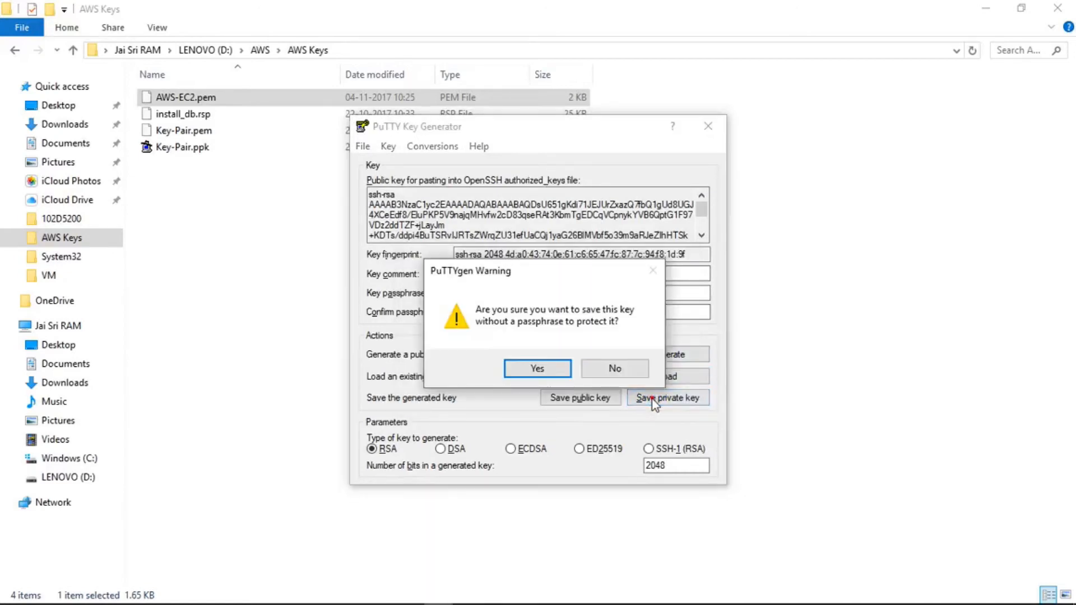
pyautogui.click(531, 369)
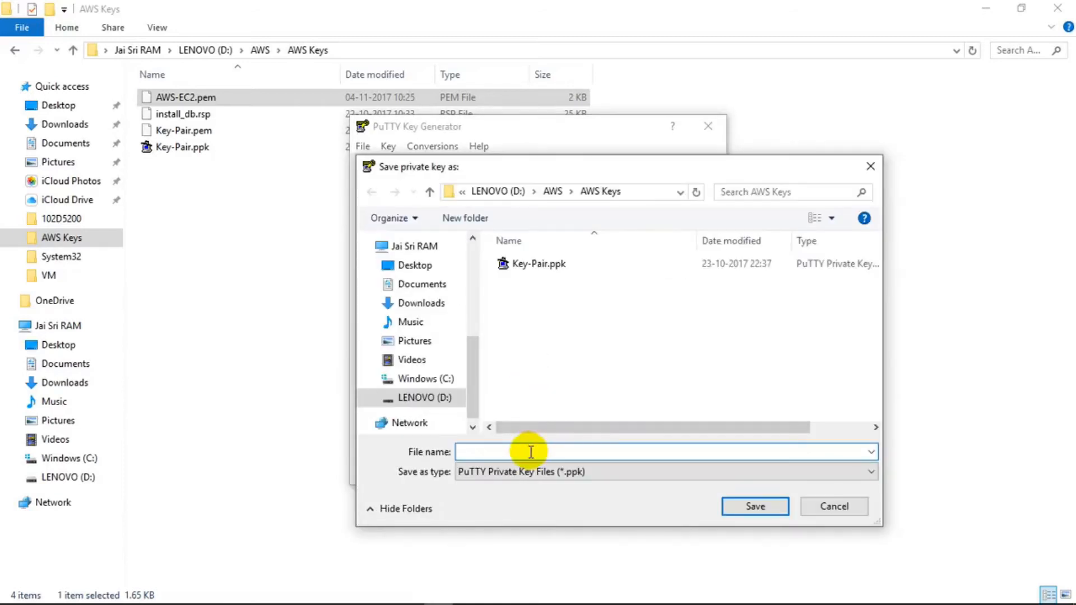
pyautogui.write('AWS-EC2.')
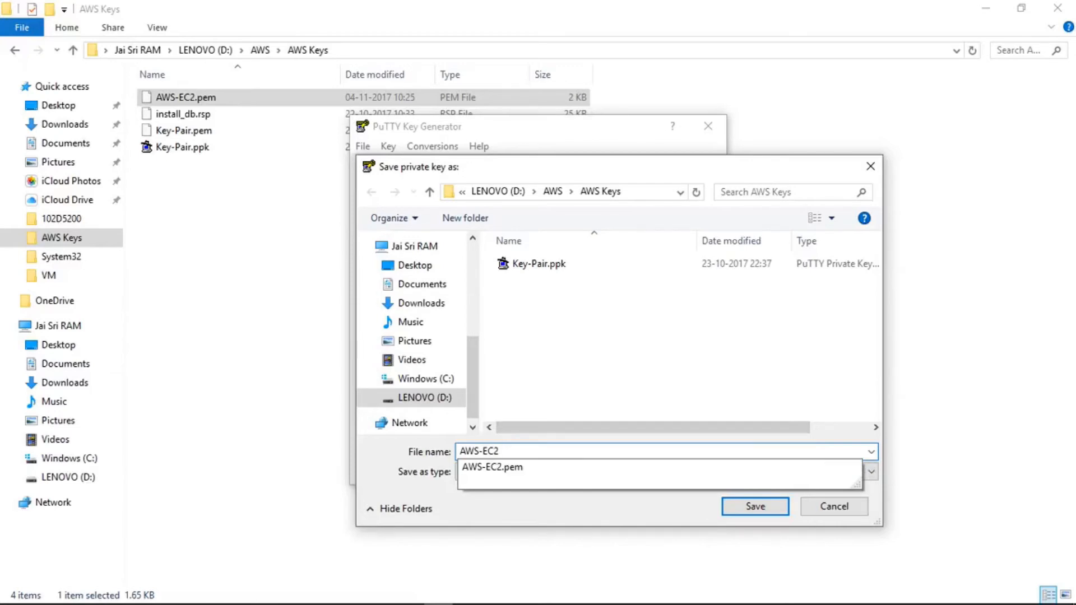
pyautogui.click(531, 371)
pyautogui.click(757, 507)
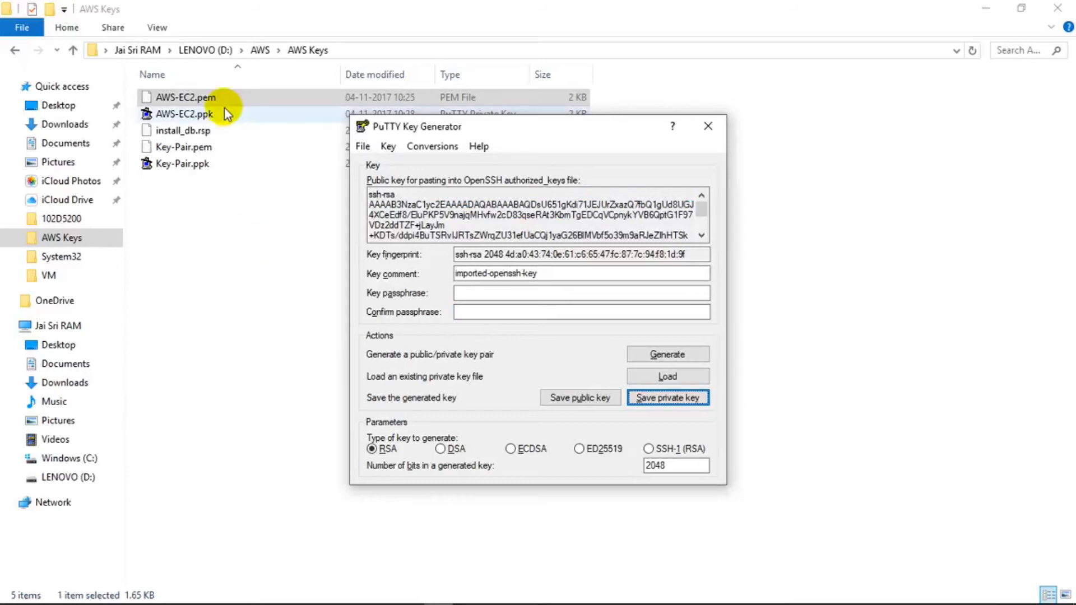
pyautogui.click(209, 114)
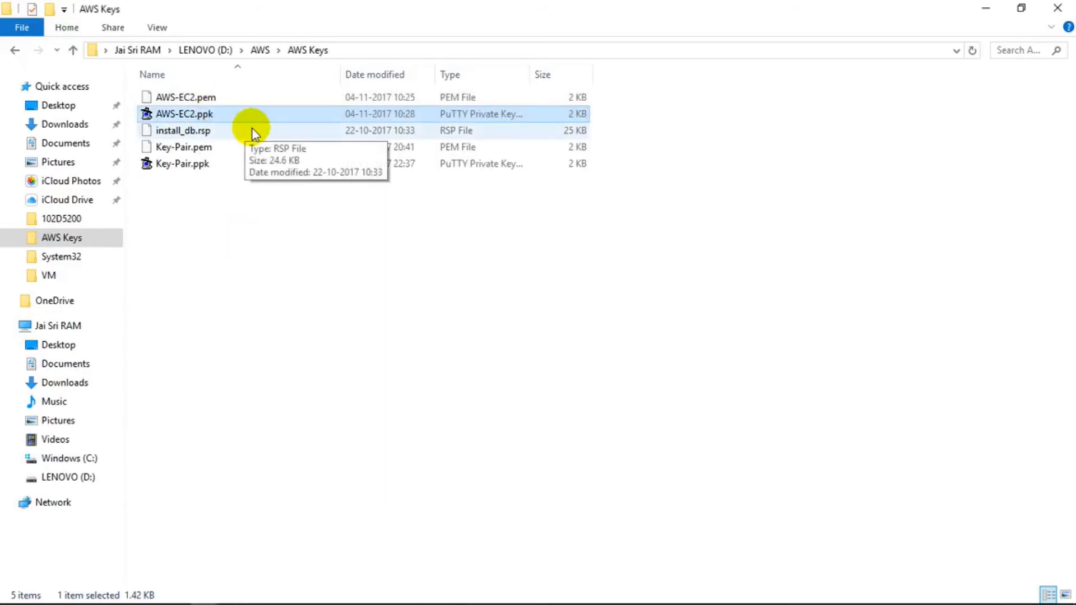
# Switch to the inactive PuTTY window and open the configuration for a new session
pyautogui.moveTo(463, 603)
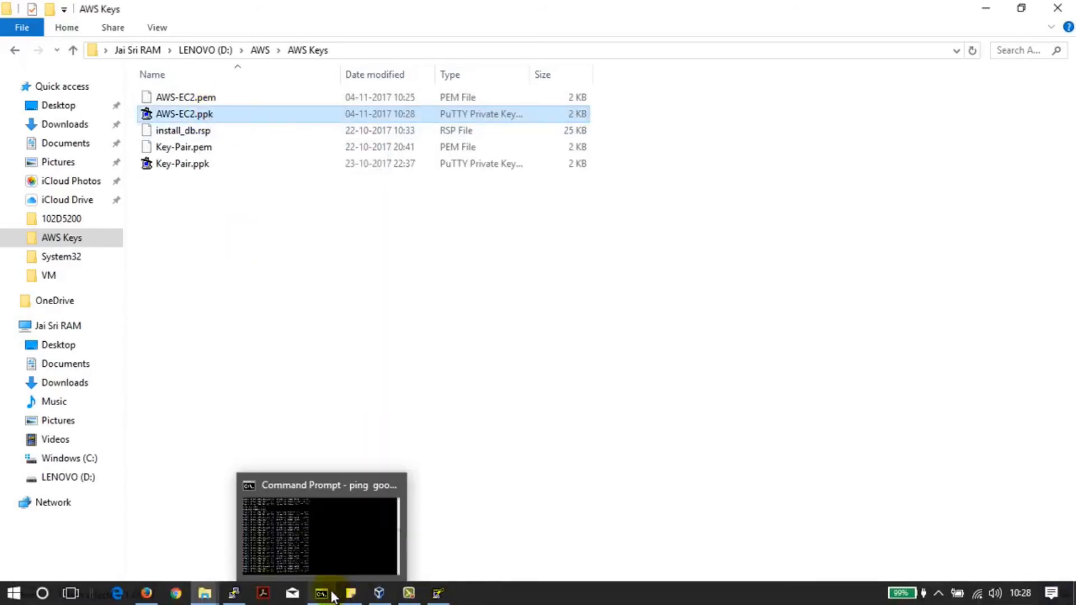
pyautogui.moveTo(235, 594)
pyautogui.click(231, 551)
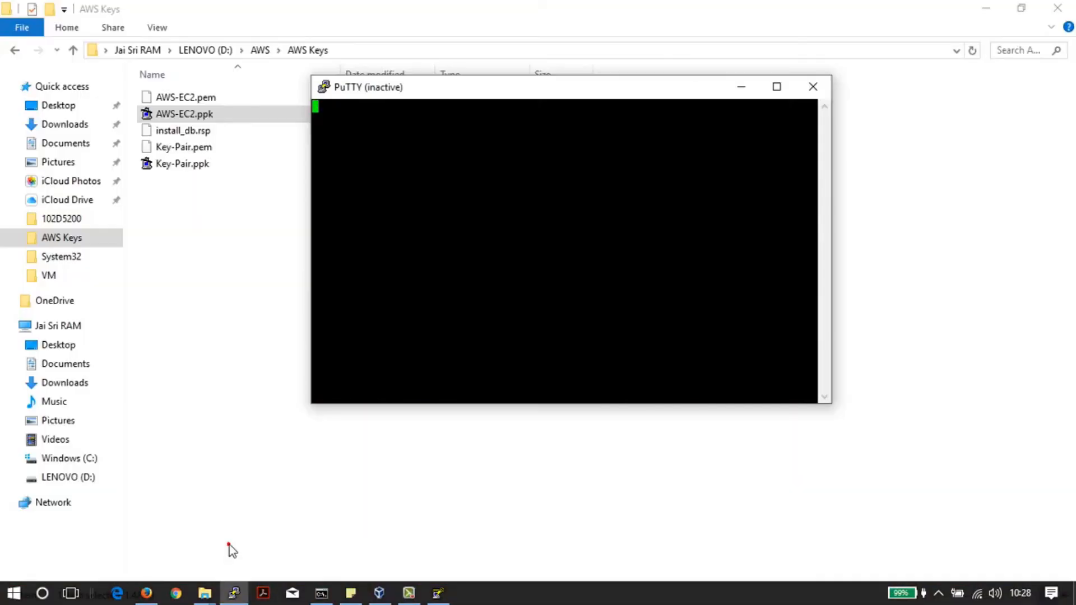
pyautogui.rightClick(468, 91)
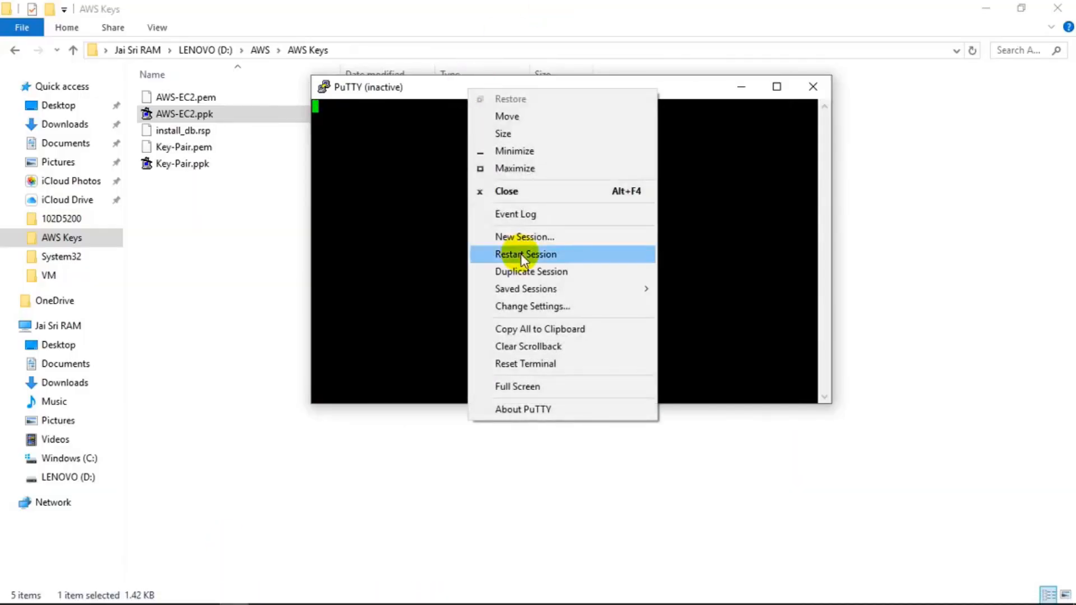
pyautogui.click(517, 236)
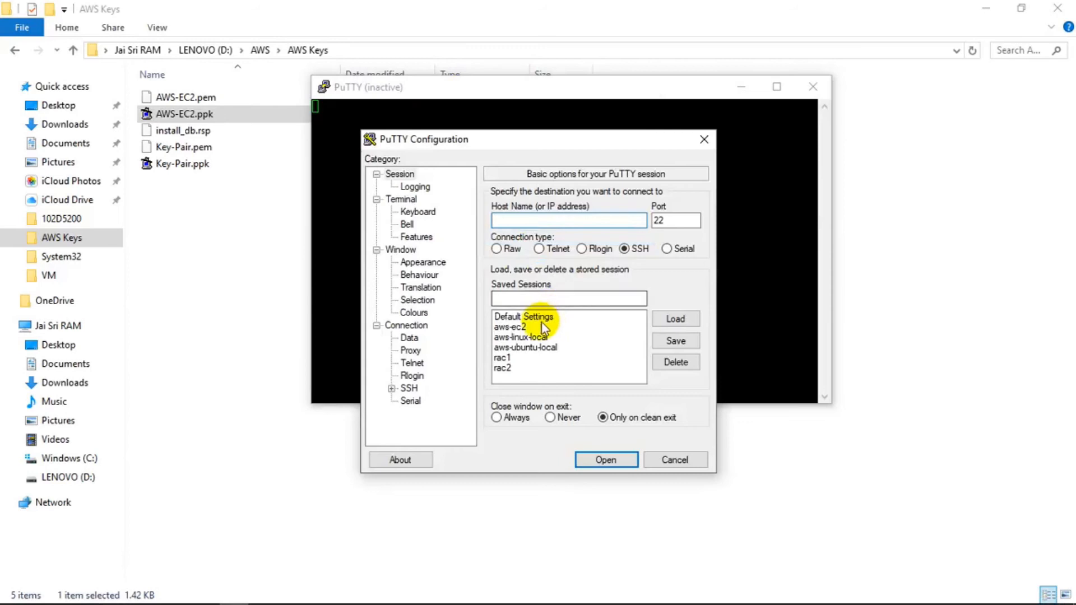
# Switch to the EC2 Management Console in Firefox and copy the Oracle instance's Public DNS (IPv4) address
pyautogui.moveTo(276, 604)
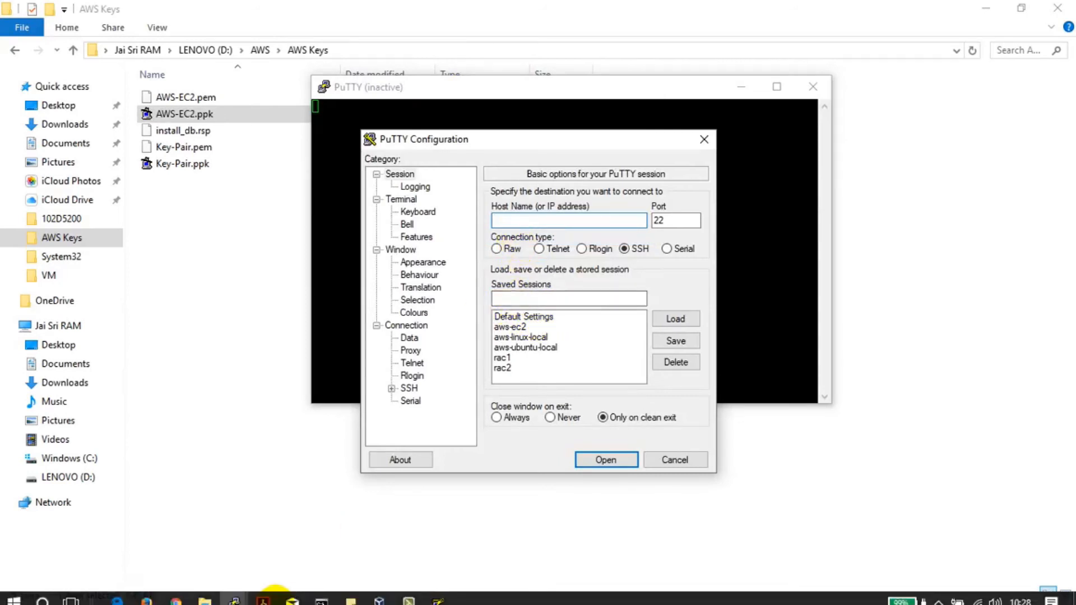
pyautogui.click(146, 594)
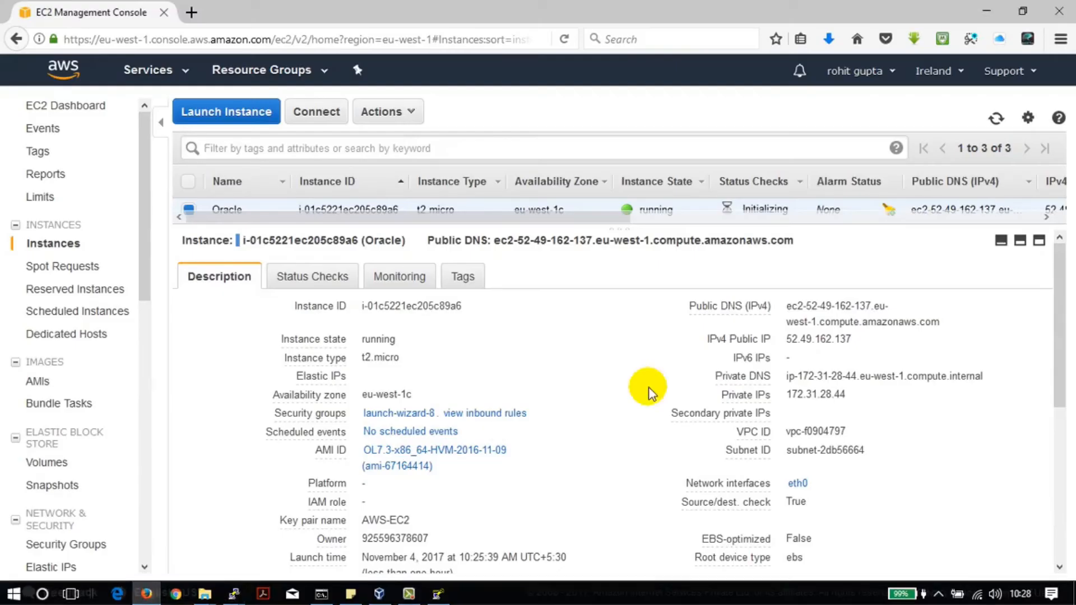
pyautogui.moveTo(787, 305); pyautogui.dragTo(934, 317)
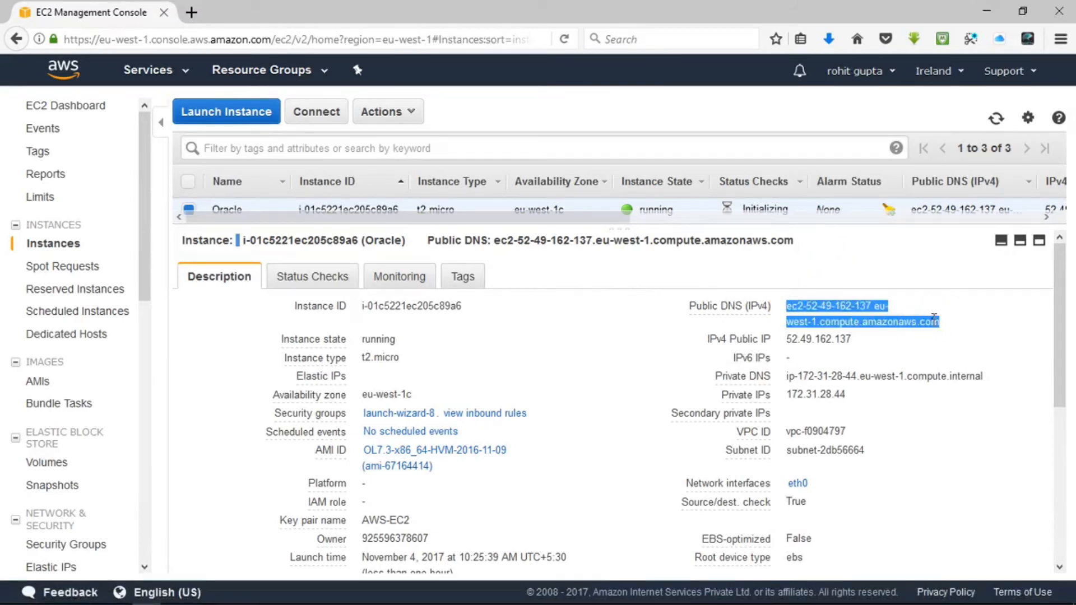
pyautogui.rightClick(934, 318)
pyautogui.click(887, 437)
# Return to PuTTY Configuration, enter the copied public DNS as the host name, and enter AWS-EC2 as the session name
pyautogui.moveTo(316, 598)
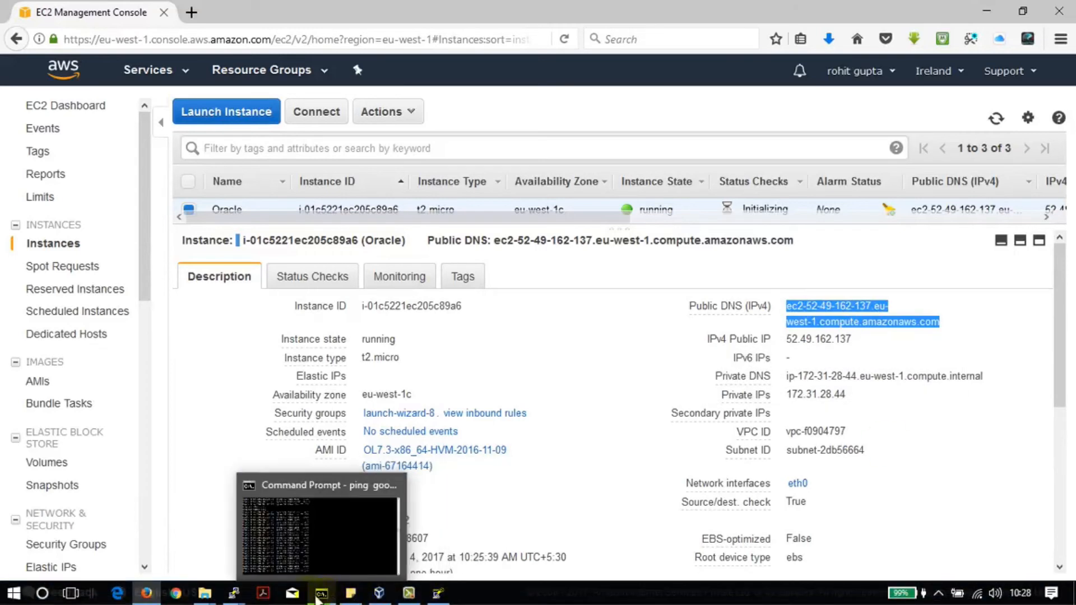
pyautogui.moveTo(234, 593)
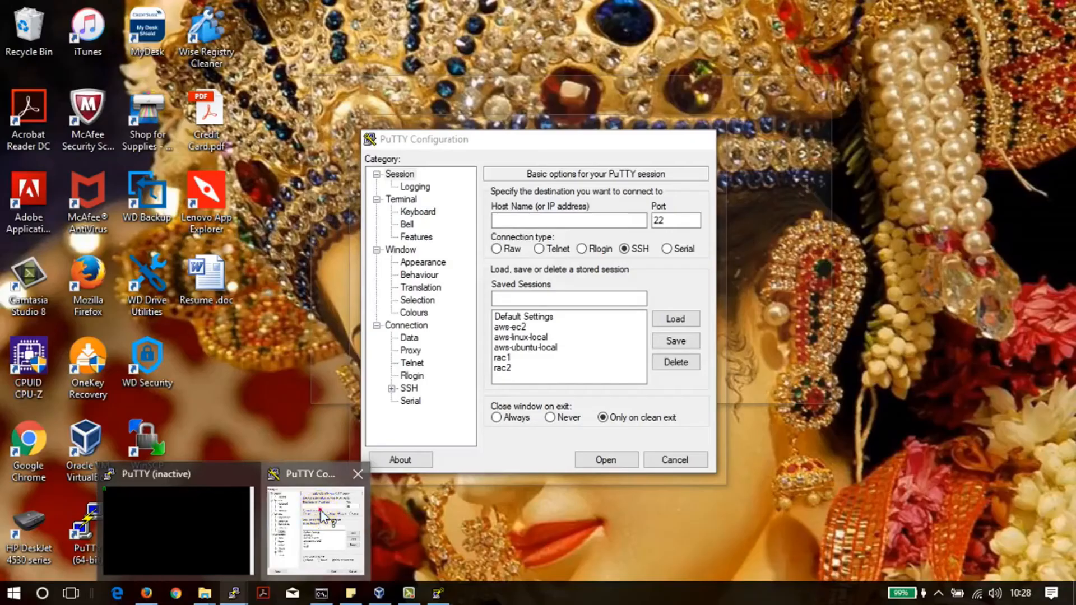
pyautogui.click(316, 507)
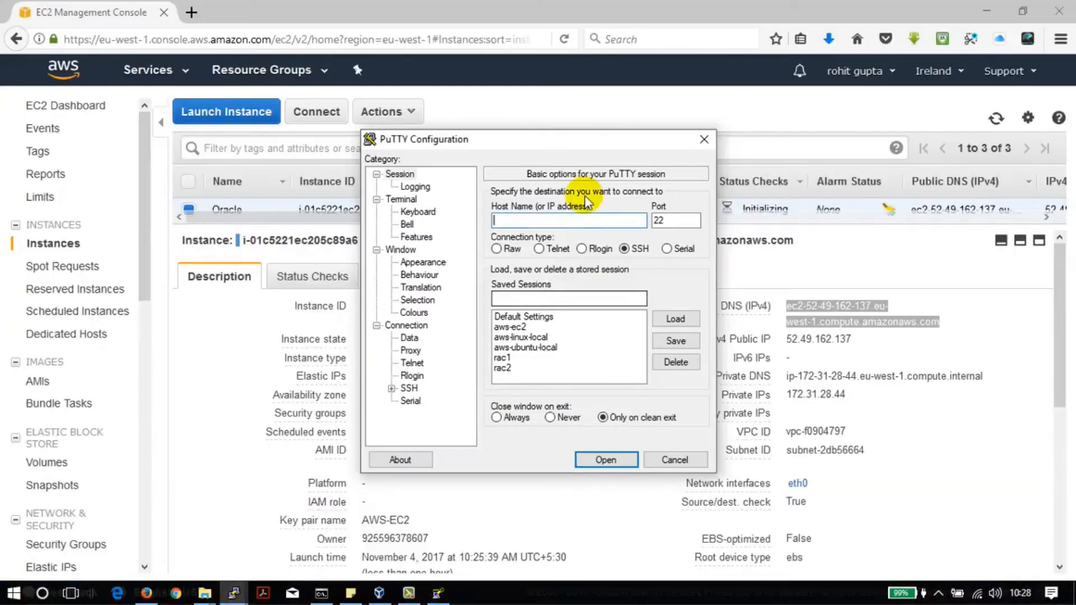
pyautogui.hotkey('ctrl', 'v')
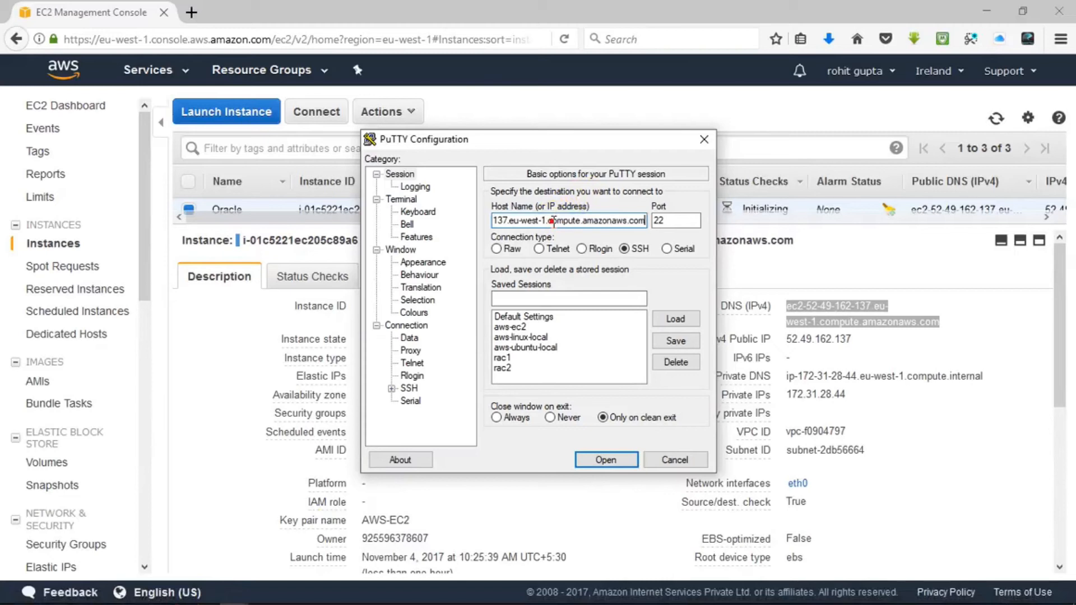
pyautogui.click(533, 301)
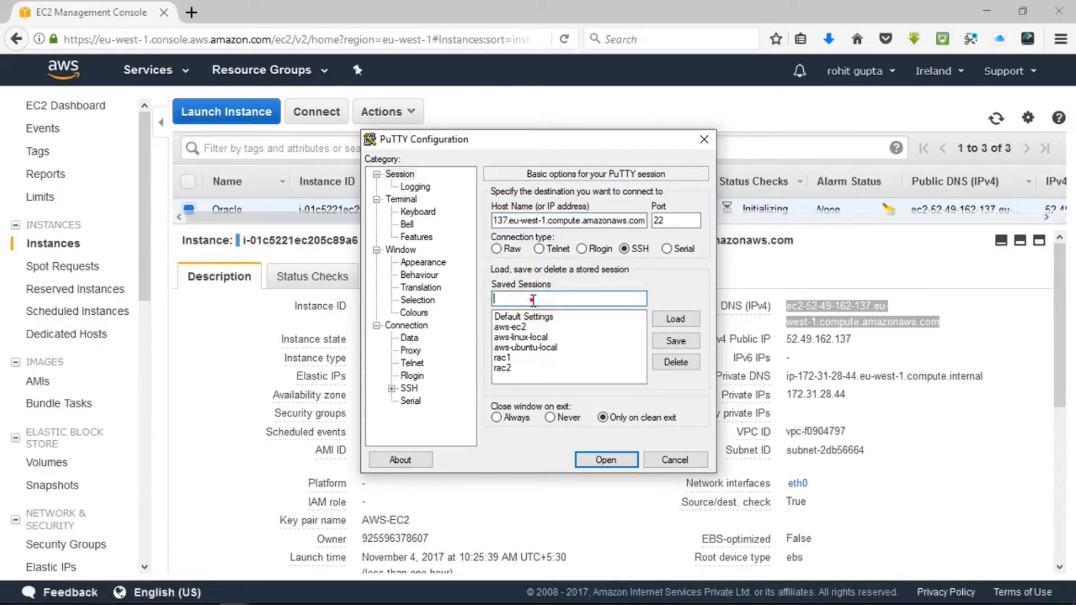
pyautogui.write('AWS-')
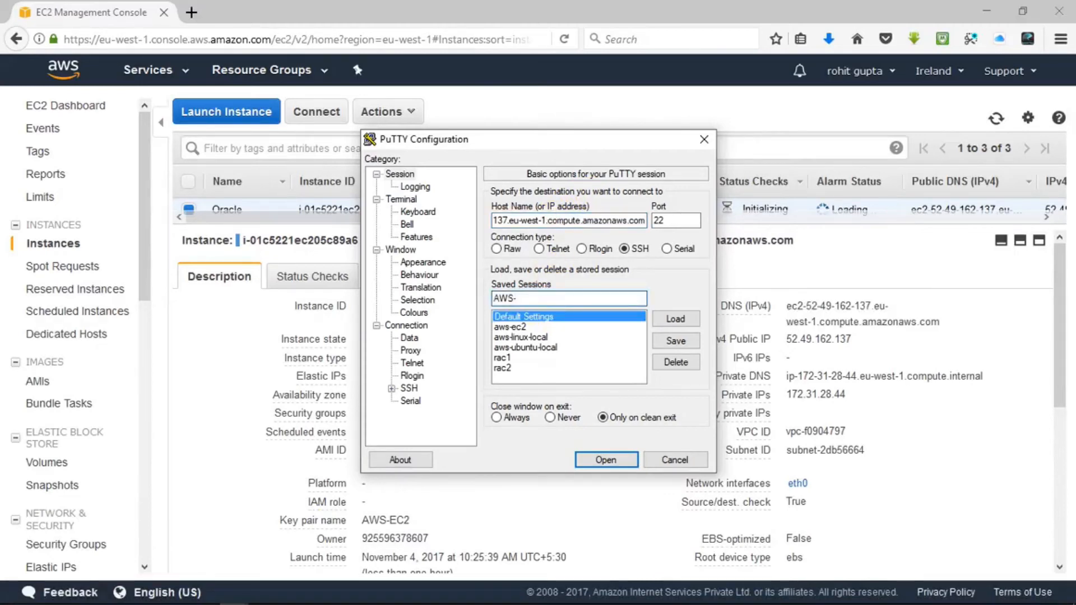
pyautogui.write('EC2')
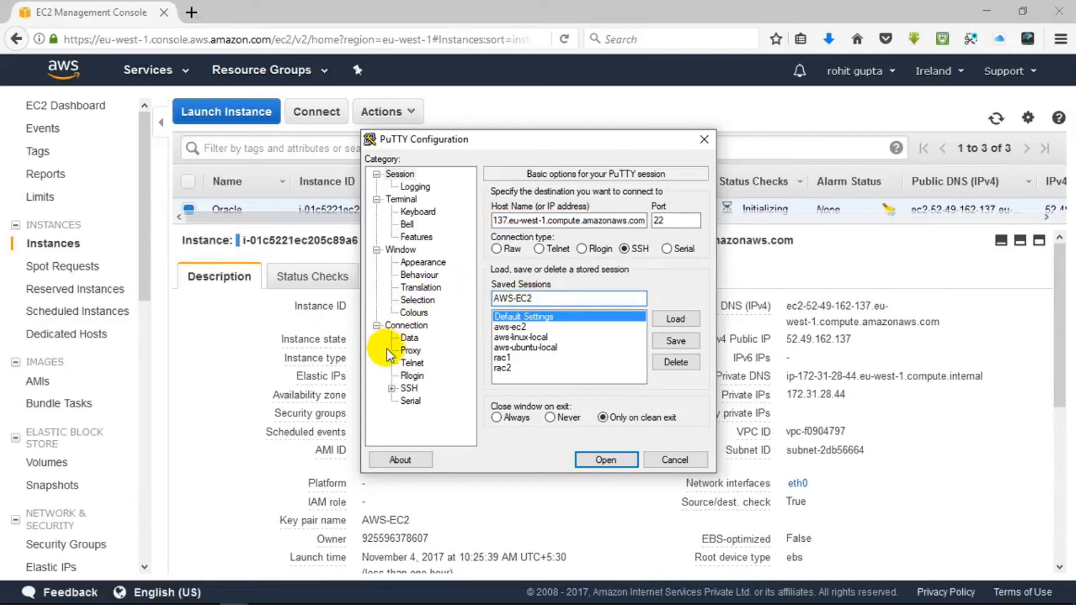
# Set AWS-EC2.ppk from the AWS Keys folder as the private key file for SSH authentication
pyautogui.click(408, 389)
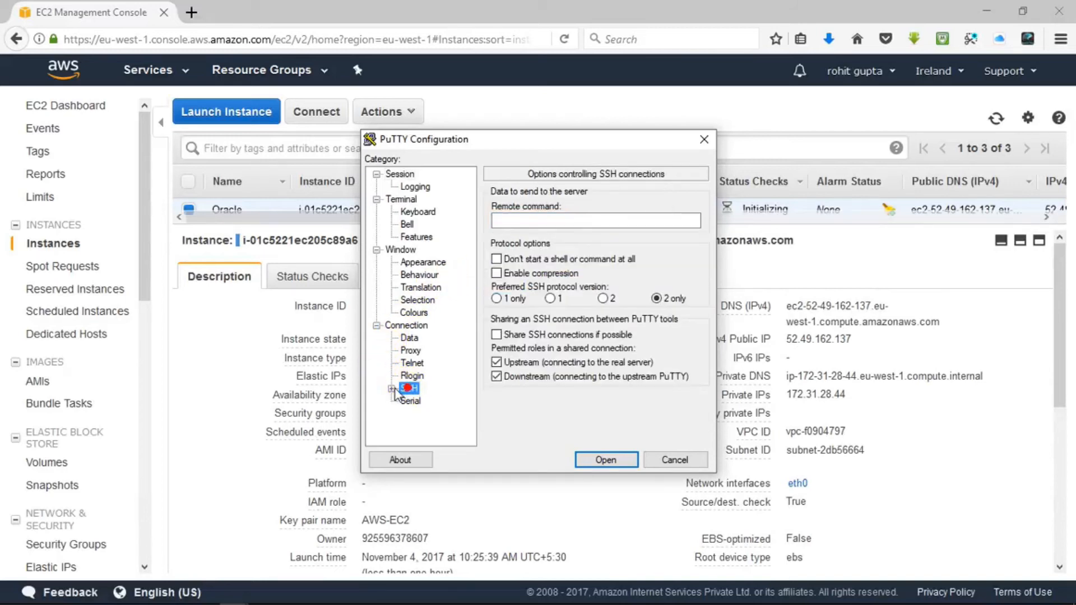
pyautogui.click(391, 388)
pyautogui.click(424, 375)
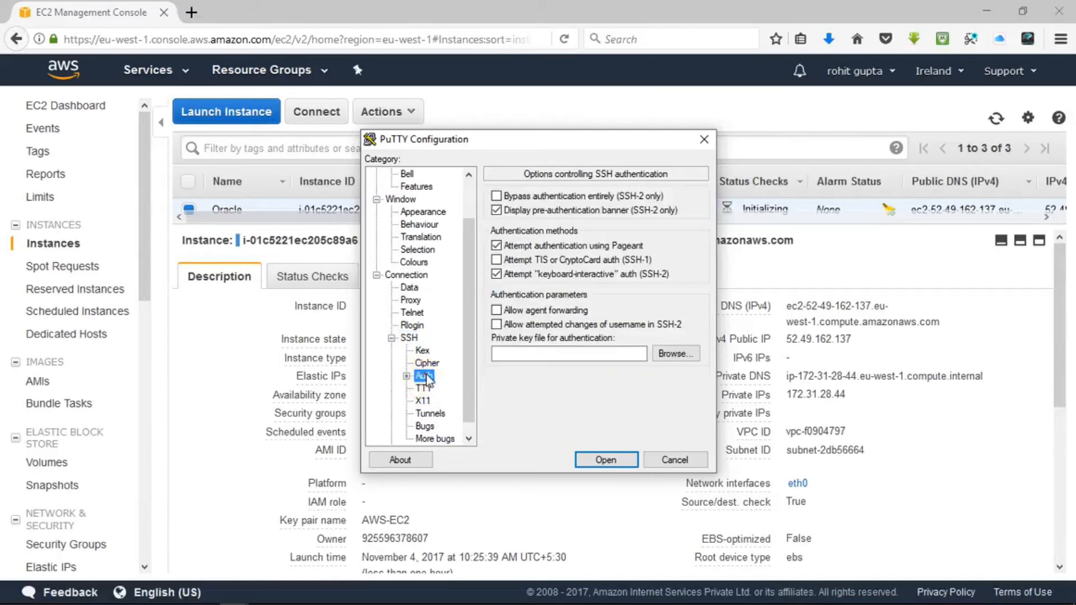
pyautogui.click(665, 357)
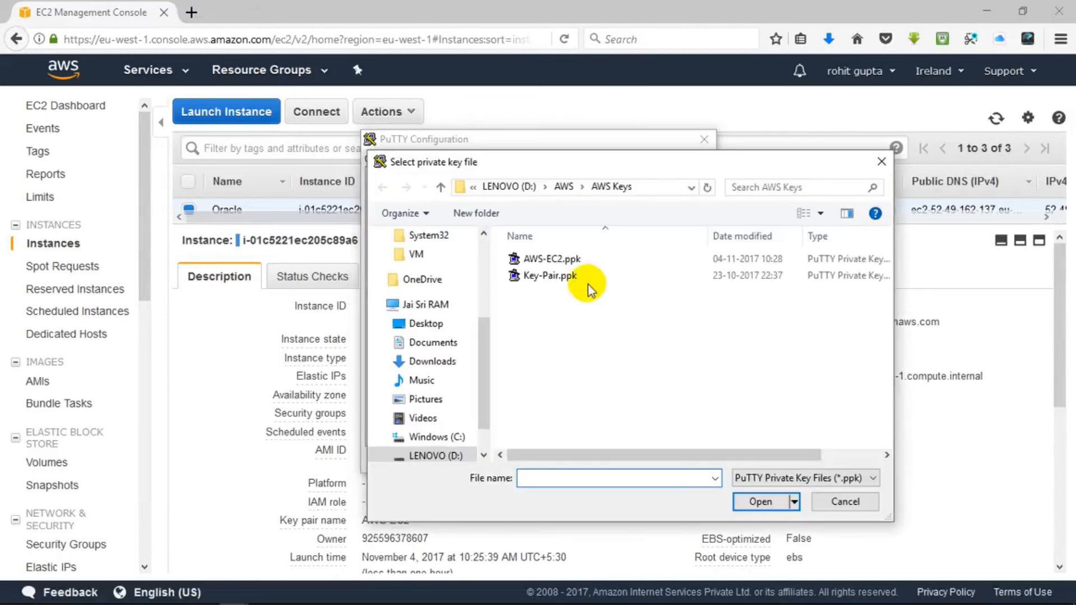
pyautogui.click(567, 261)
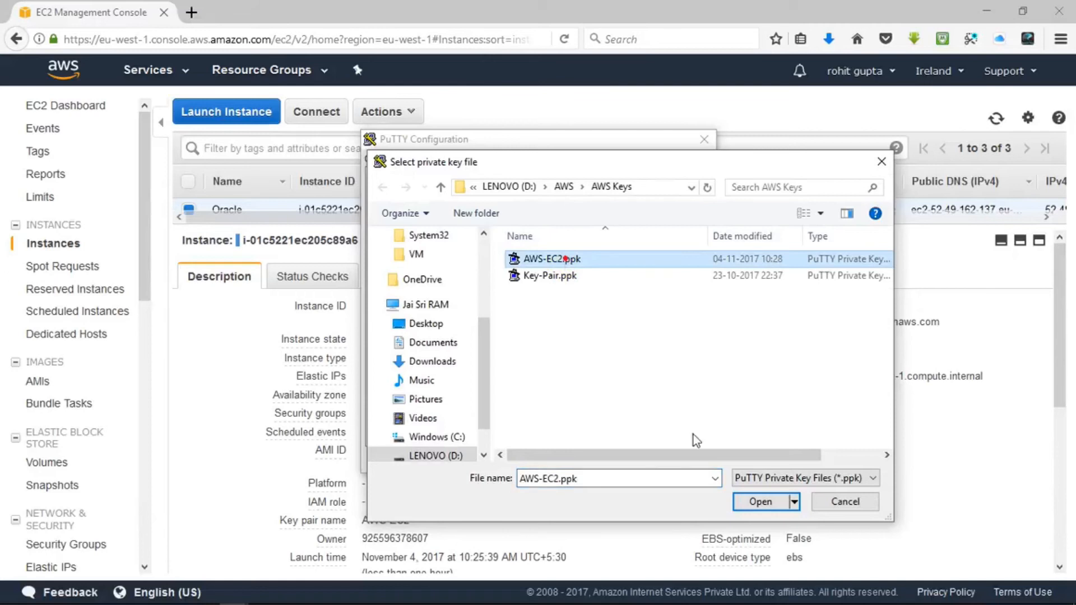
pyautogui.click(753, 504)
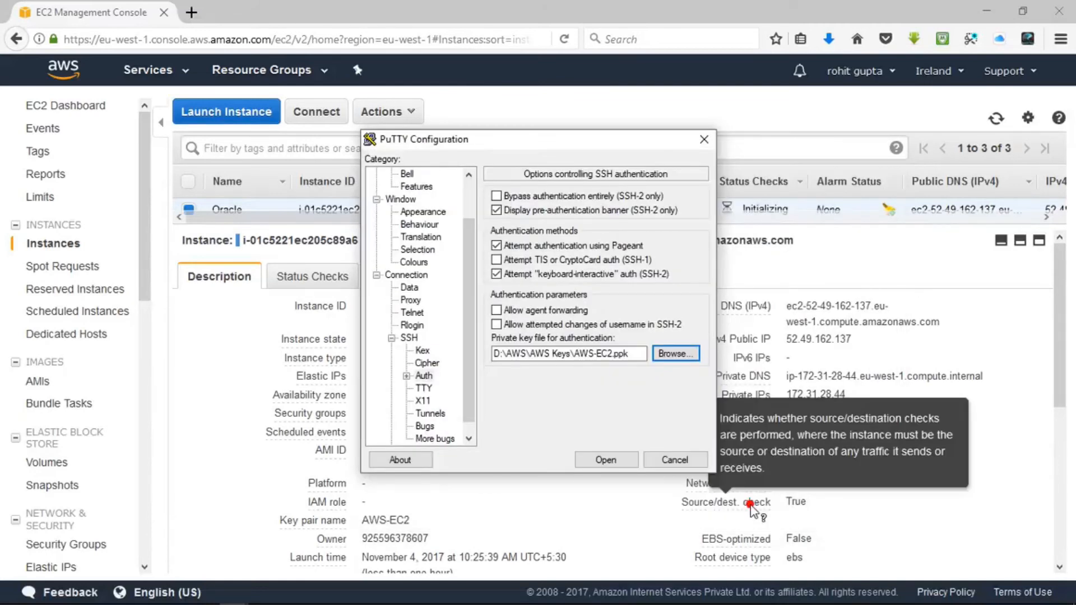
# Open the SSH connection, accept and cache the server's host key, and log in as ec2-user
pyautogui.click(679, 463)
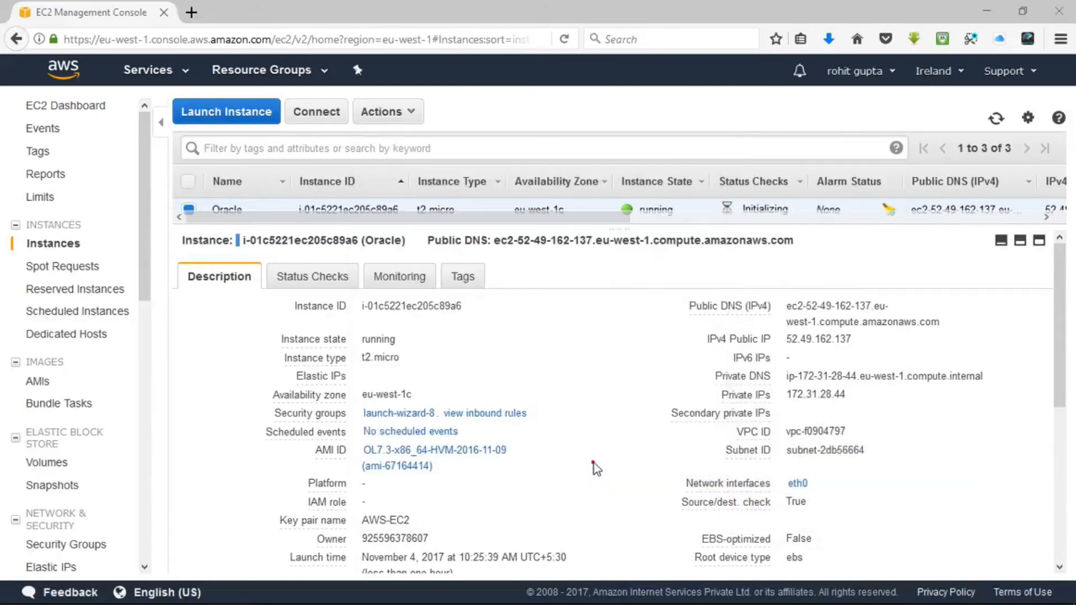
pyautogui.click(593, 463)
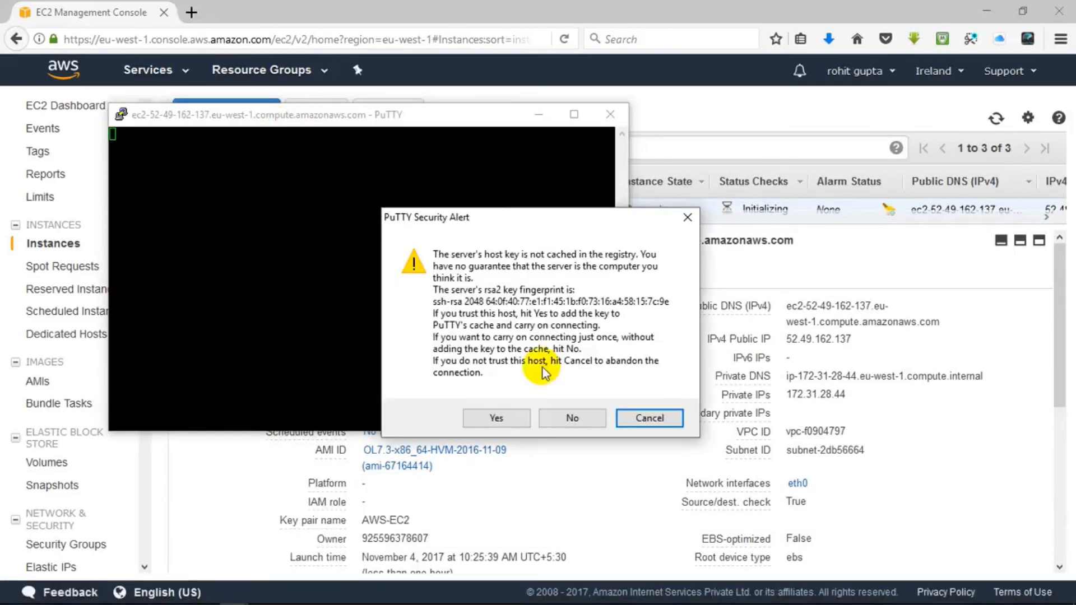
pyautogui.click(496, 418)
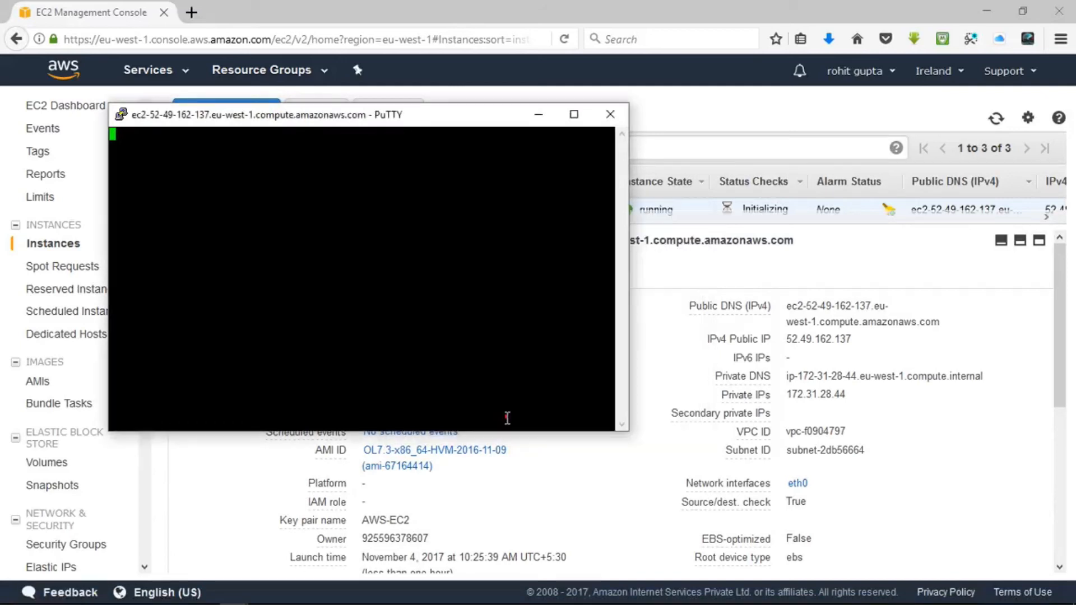
pyautogui.write('ec')
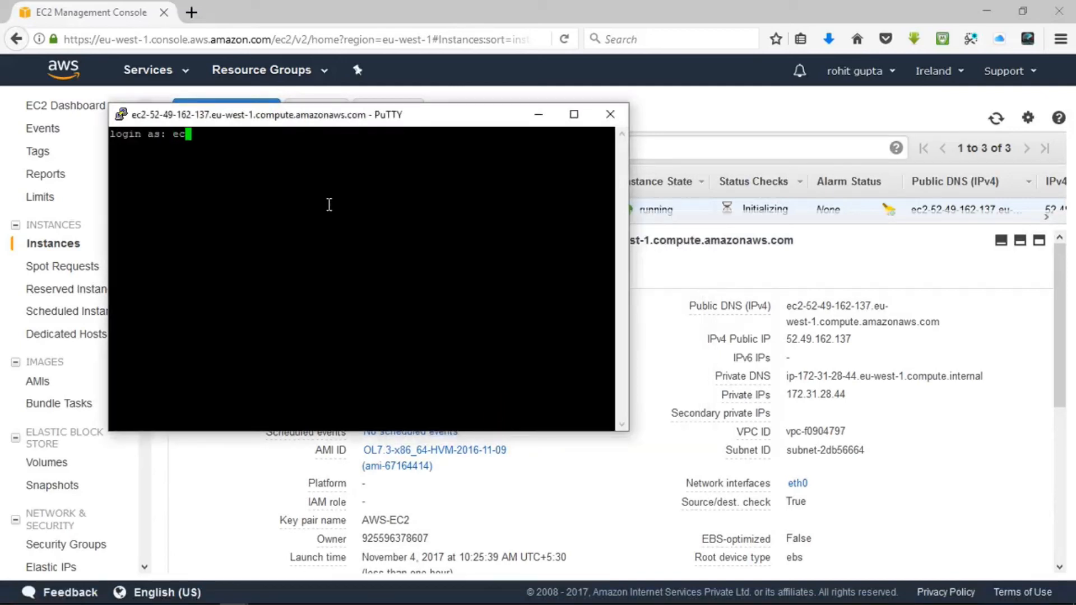
pyautogui.write('2-user')
pyautogui.press('Return')
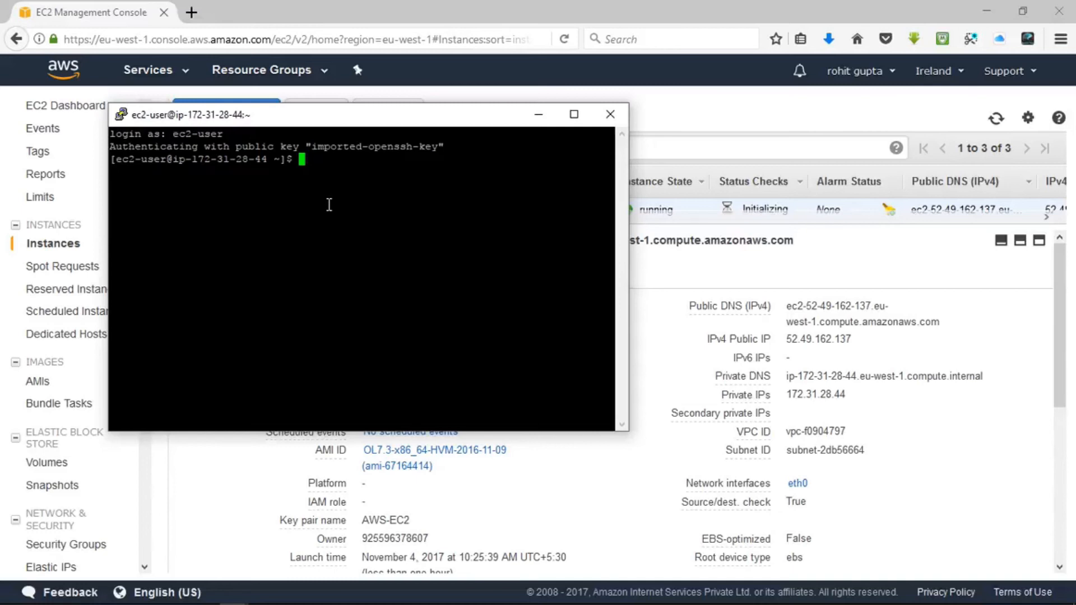
# Run hostname and df -kh on the instance, and check the size of the /dev/xvda1 root filesystem
pyautogui.write('hostname')
pyautogui.press('Return')
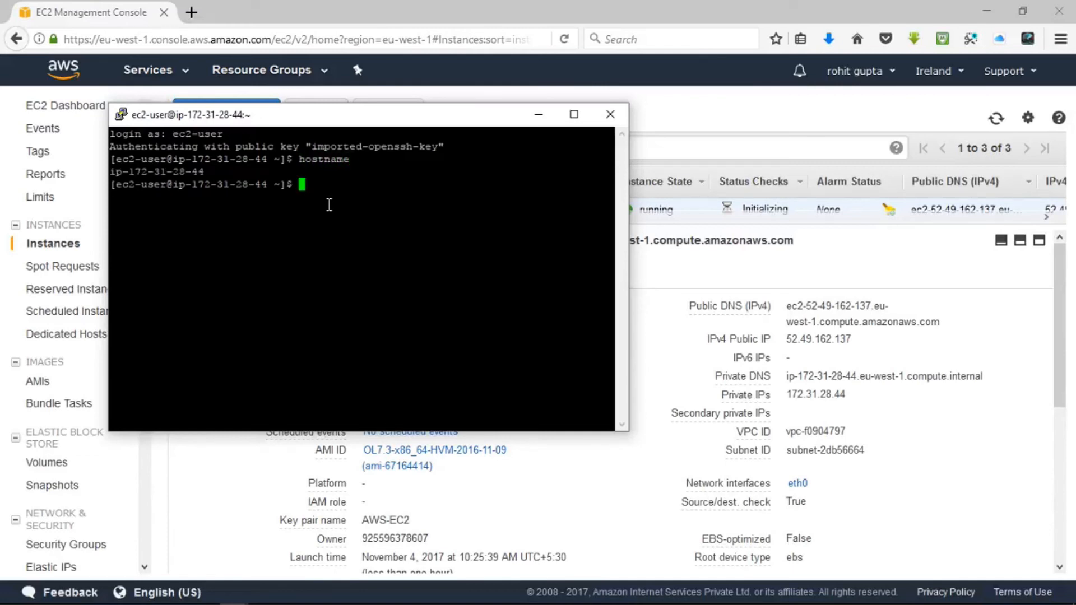
pyautogui.write('df -kh')
pyautogui.press('Return')
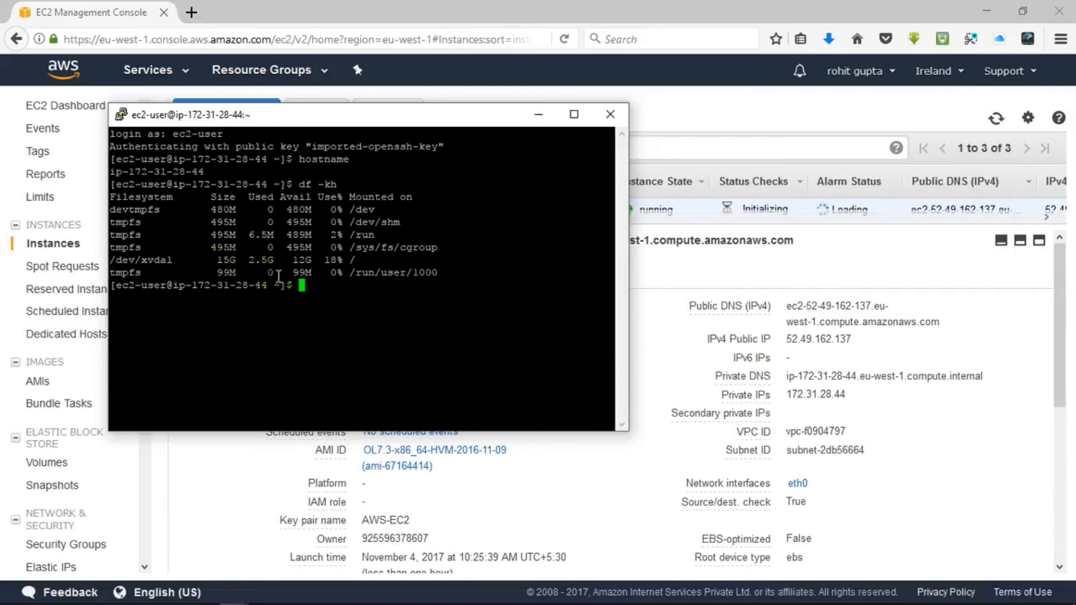
pyautogui.moveTo(212, 259); pyautogui.dragTo(233, 260)
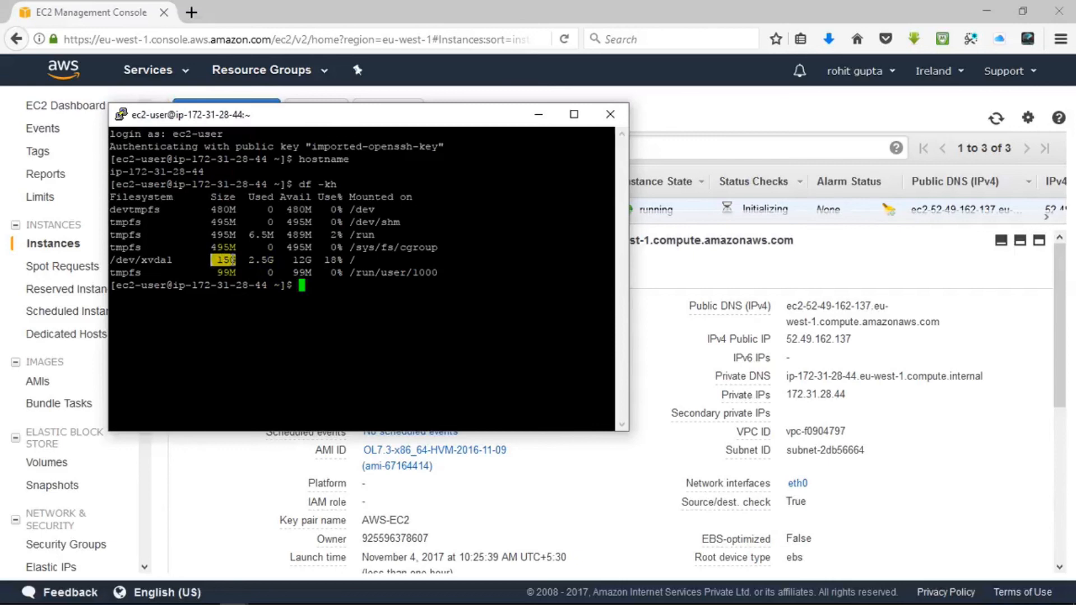
pyautogui.click(403, 288)
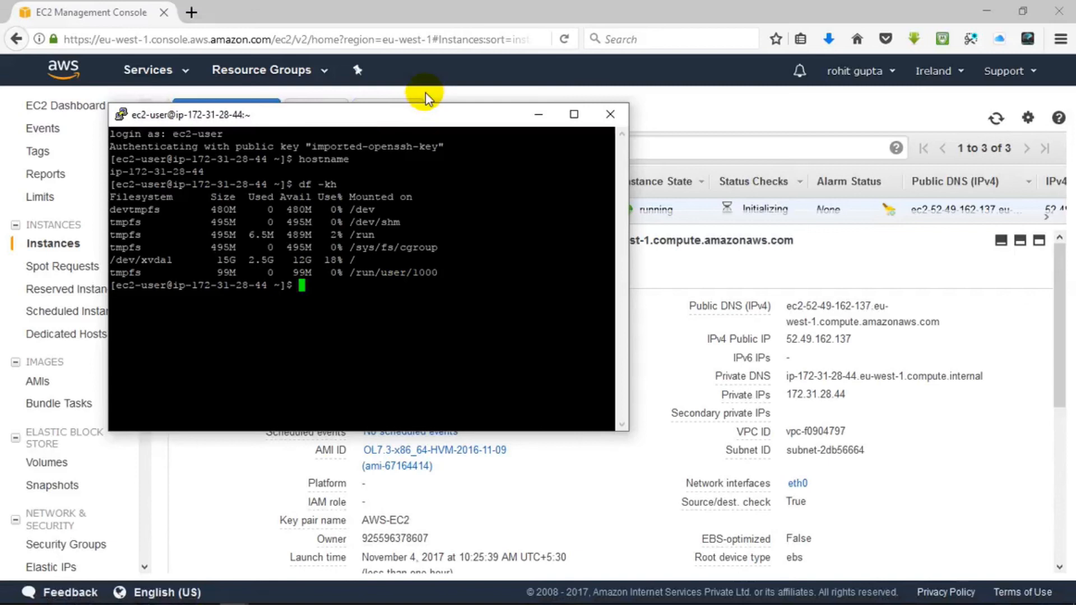
# Move the SSH terminal window clear of the Launch Instance, Connect and Actions controls
pyautogui.moveTo(417, 123); pyautogui.dragTo(632, 223)
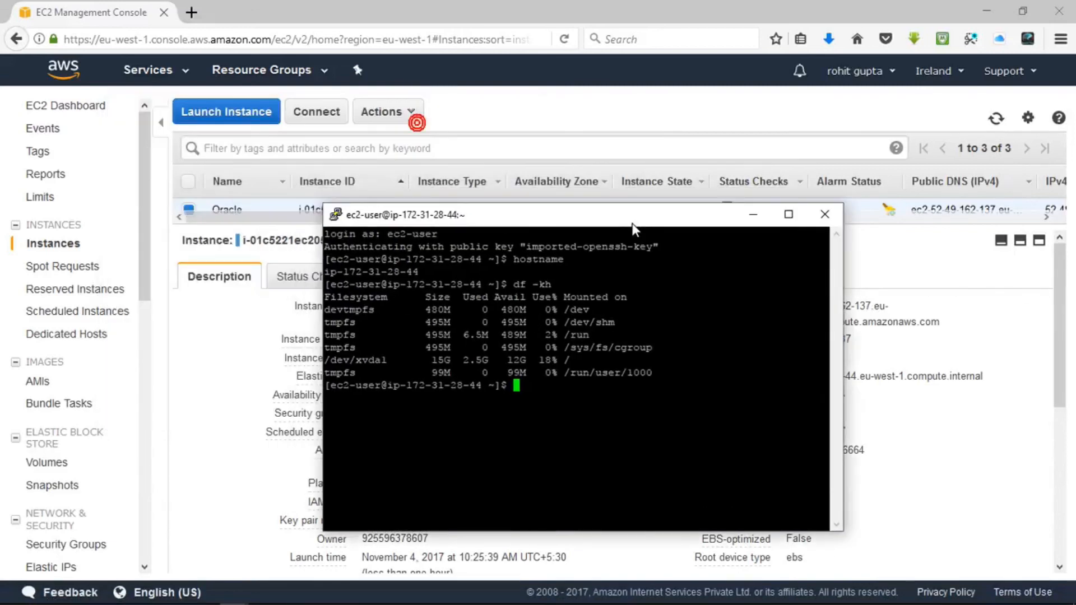
pyautogui.moveTo(437, 593)
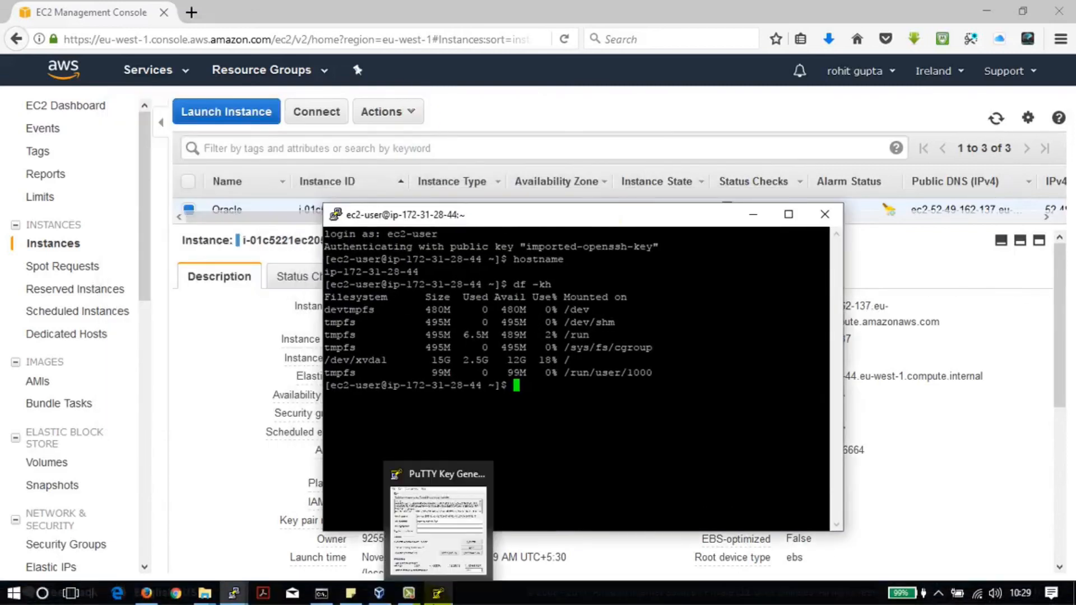